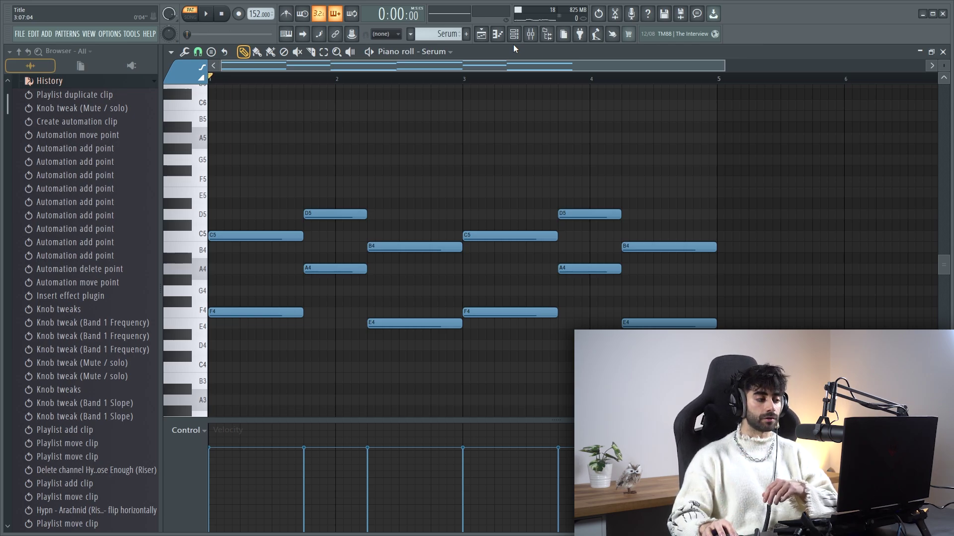
# - Open the Serum channel's plugin and examine the preset bank containing LD - Western
pyautogui.press('F6')
pyautogui.click(364, 236)
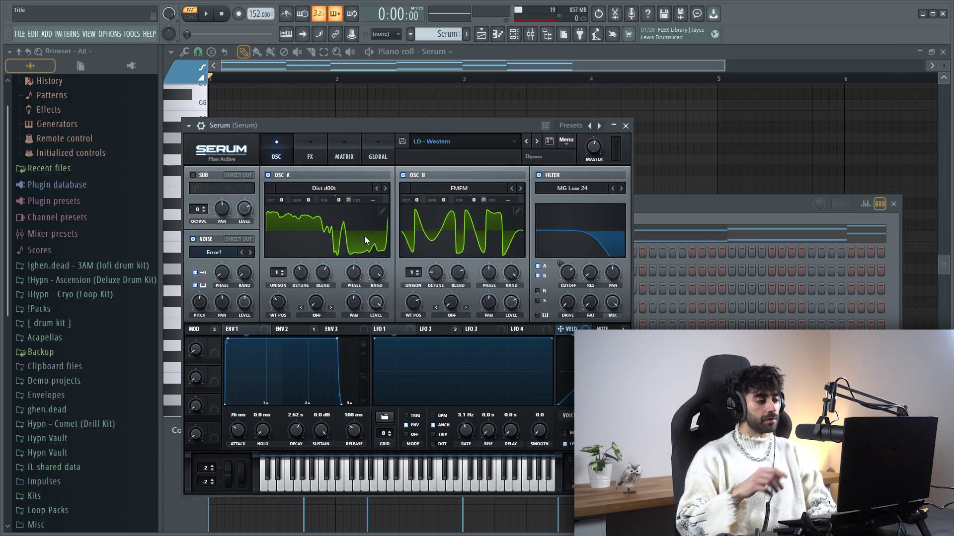
pyautogui.click(455, 141)
pyautogui.moveTo(471, 196)
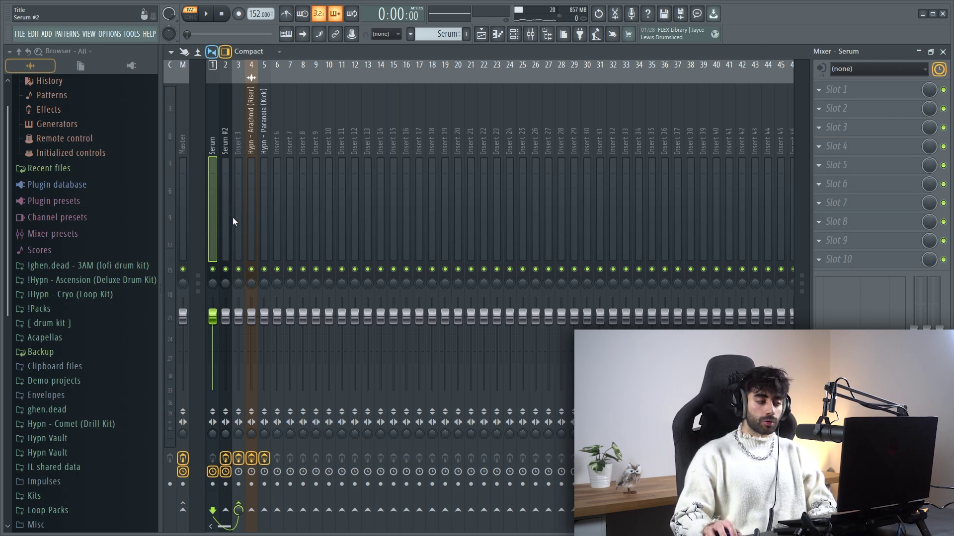
# - Compare playback of the melody with Insert 3's Portal and FabFilter Pro-Q 3 effects bypassed and enabled
pyautogui.click(239, 203)
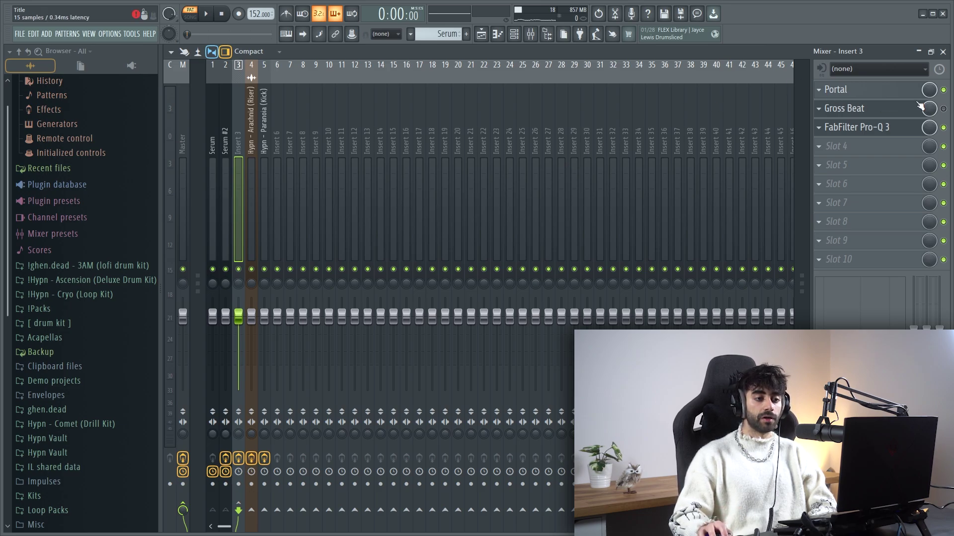
pyautogui.click(943, 128)
pyautogui.press('space')
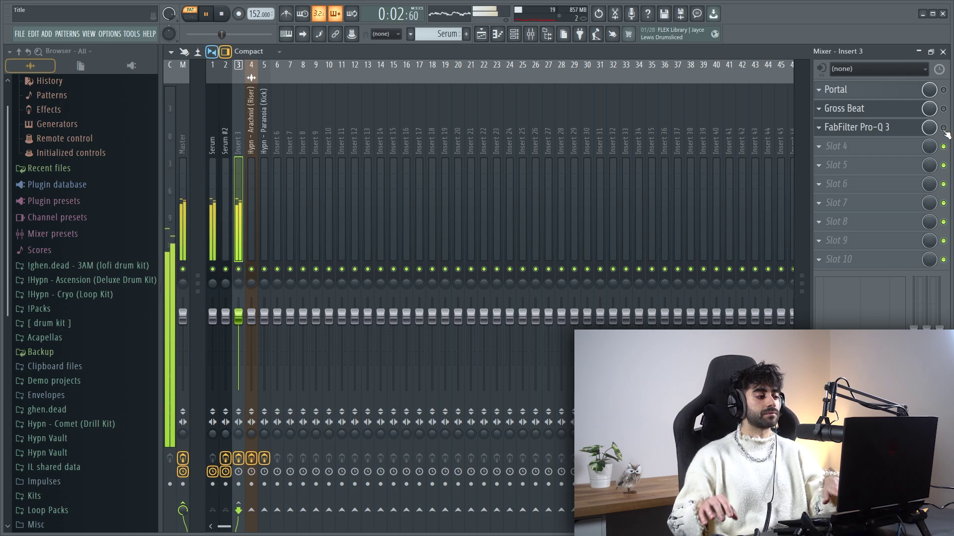
pyautogui.press('space')
pyautogui.click(943, 127)
pyautogui.press('space')
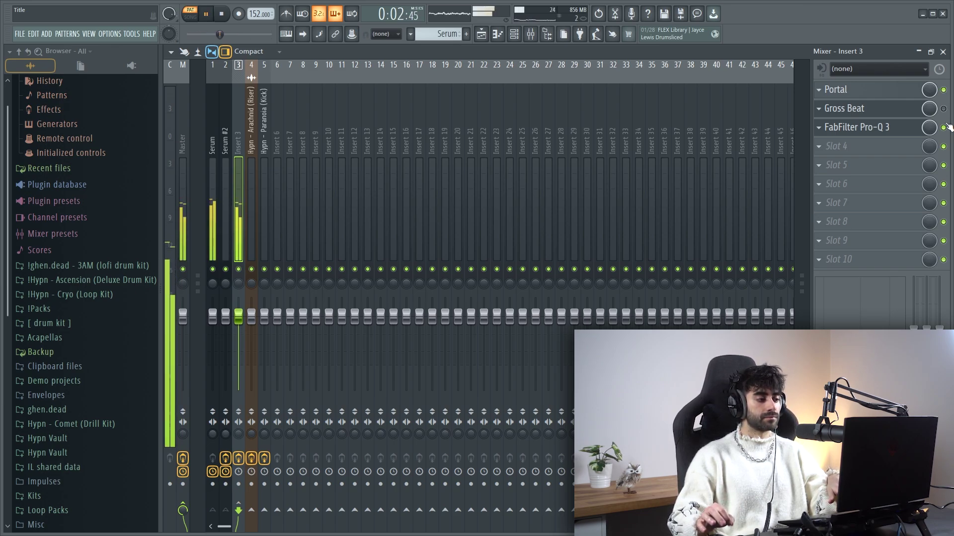
pyautogui.press('space')
# - Examine the FabFilter Pro-Q 3 low cut and the Portal WATER preset on Insert 3
pyautogui.click(854, 127)
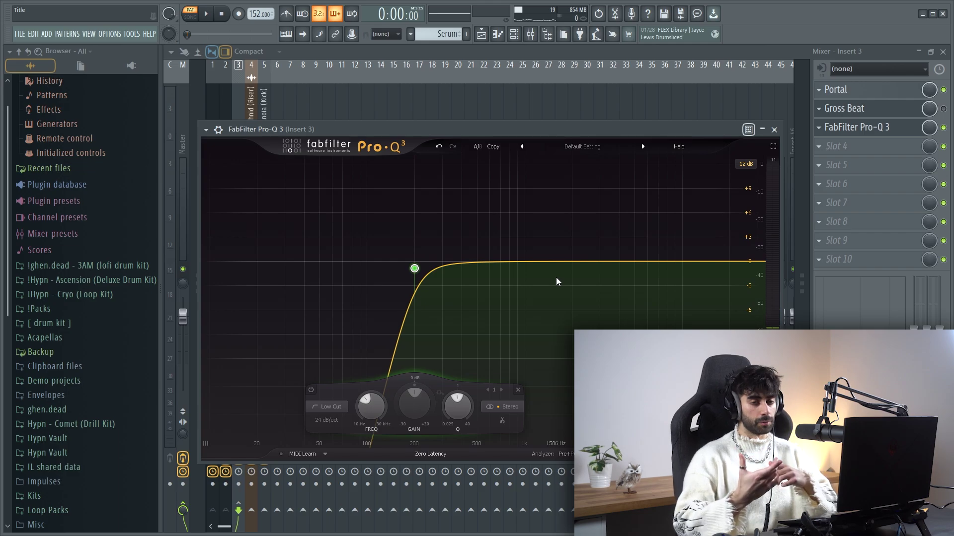
pyautogui.press('Escape')
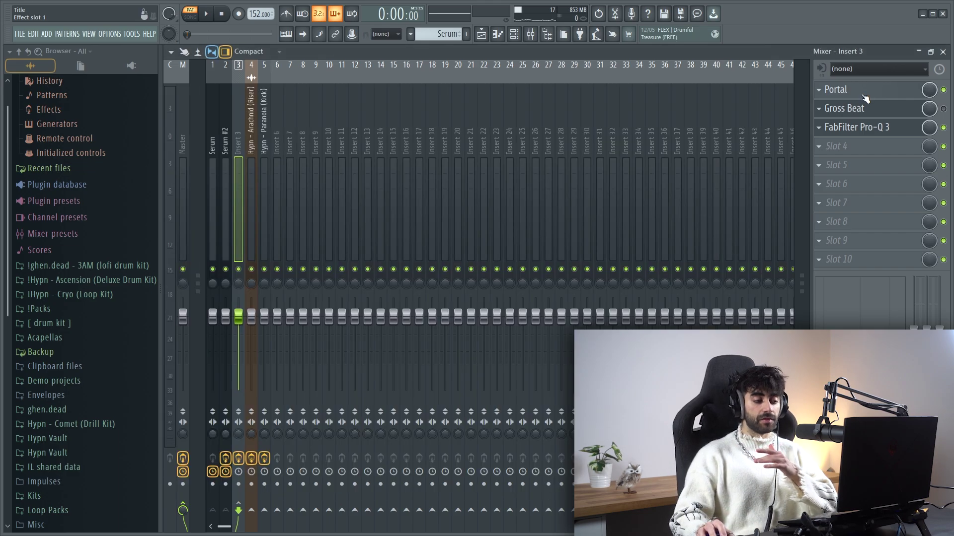
pyautogui.click(863, 95)
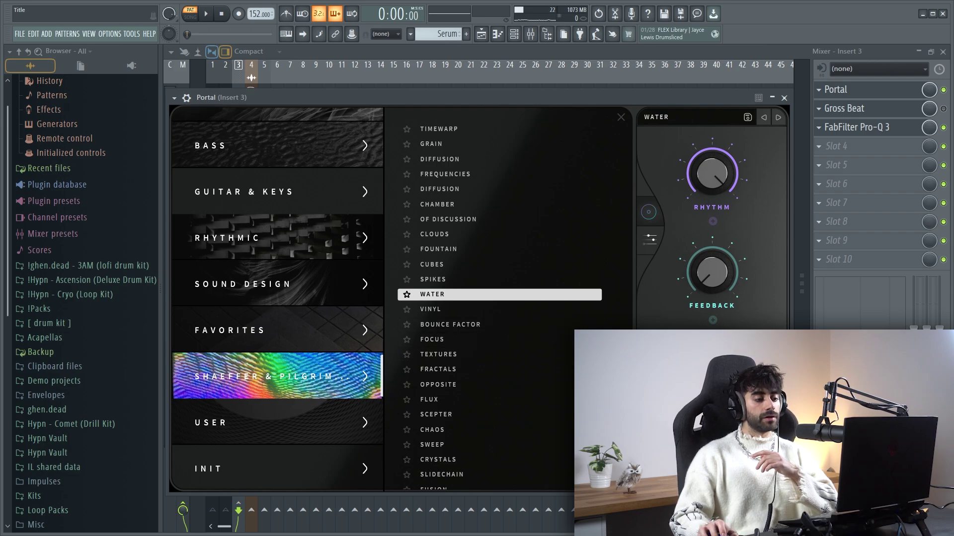
pyautogui.click(649, 212)
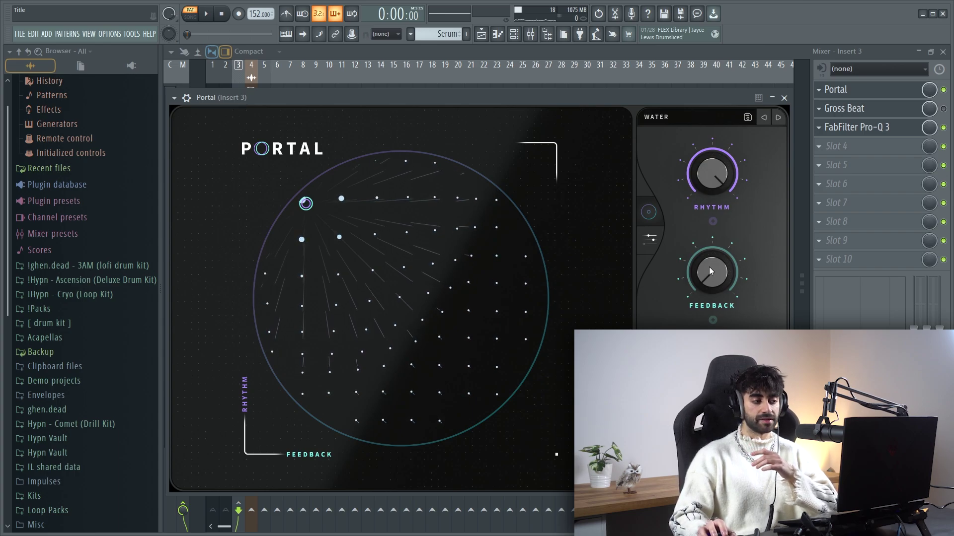
# - Review the Serum #2 channel's notes, its LD - Ting preset and the Dynox - Pluto bank it comes from
pyautogui.moveTo(454, 67); pyautogui.dragTo(366, 67)
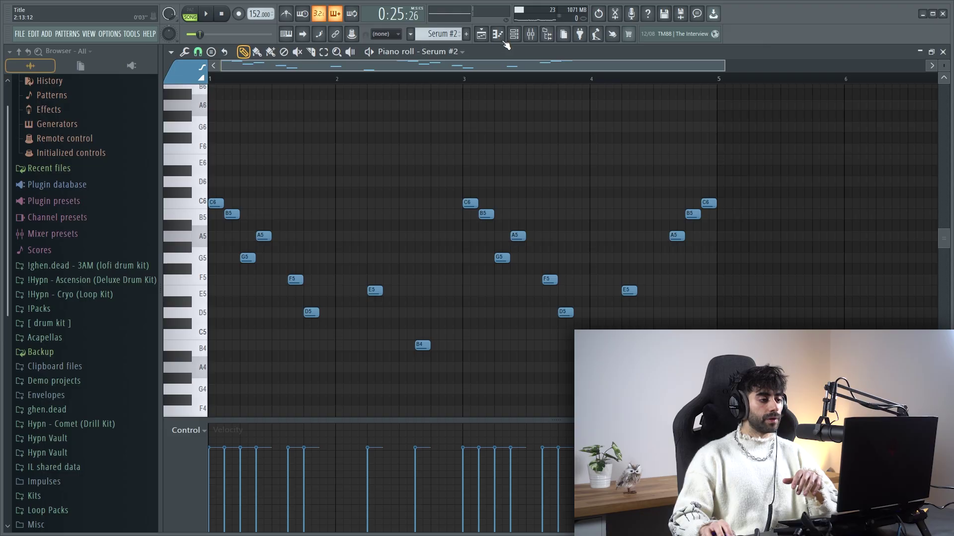
pyautogui.click(514, 35)
pyautogui.click(337, 253)
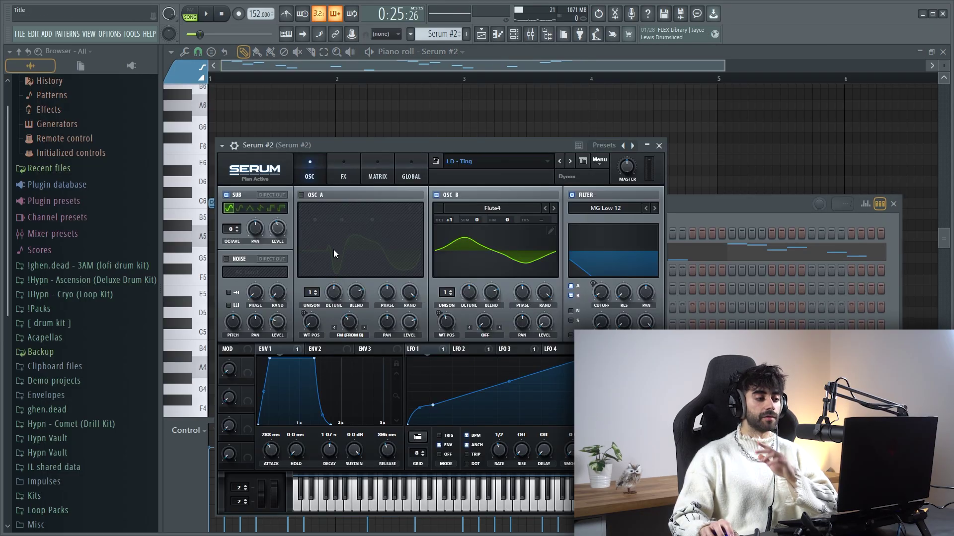
pyautogui.click(470, 164)
pyautogui.moveTo(489, 209)
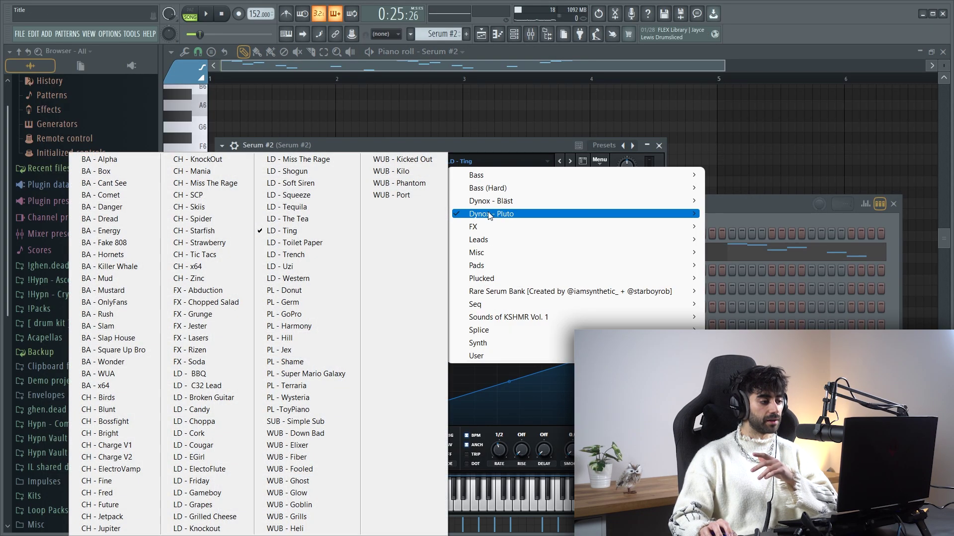
pyautogui.click(451, 149)
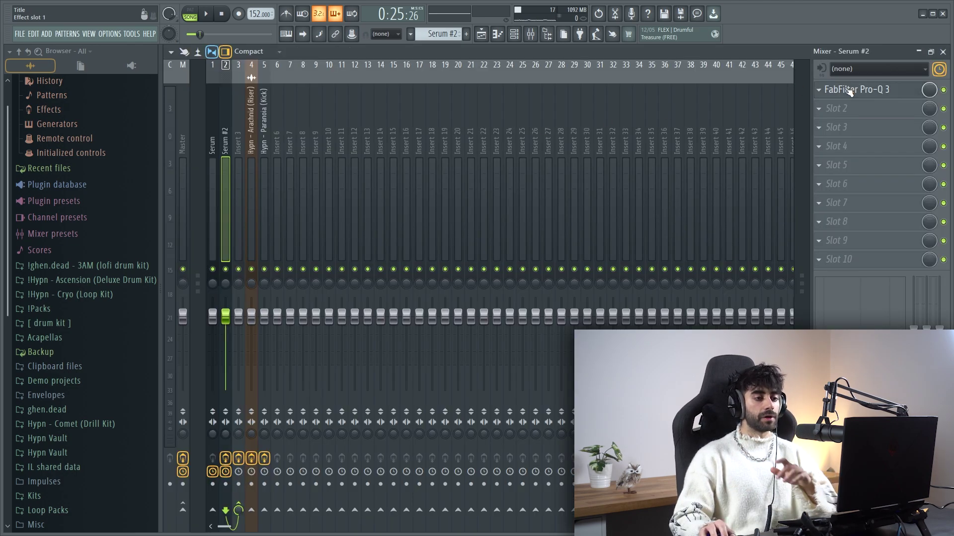
# - Examine the high-end cut in FabFilter Pro-Q 3 on the Serum #2 mixer track and compare playback without and with effects
pyautogui.click(848, 90)
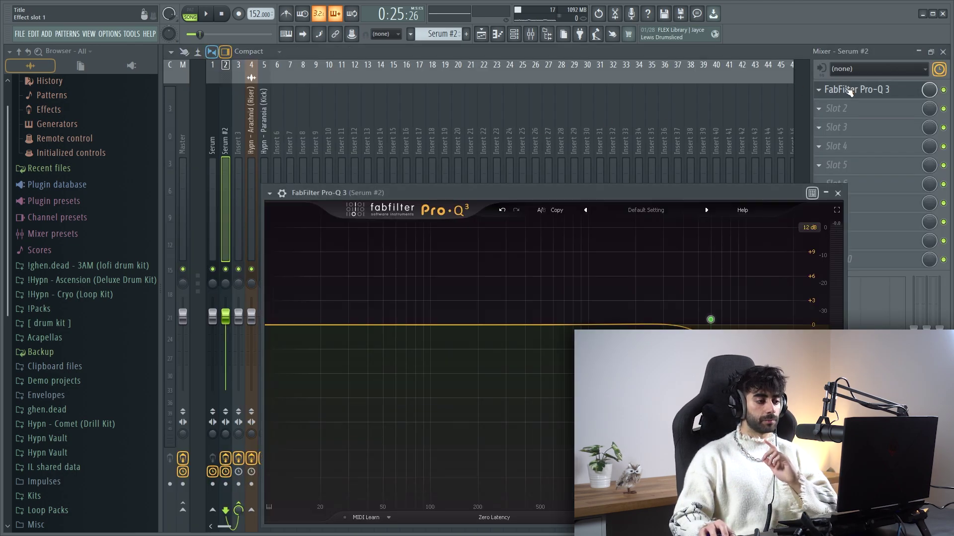
pyautogui.moveTo(720, 325)
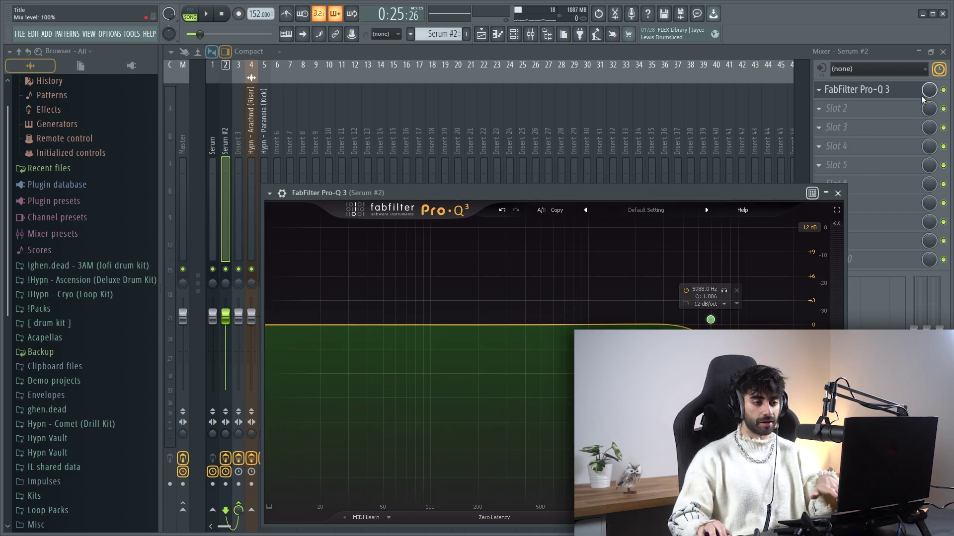
pyautogui.click(226, 458)
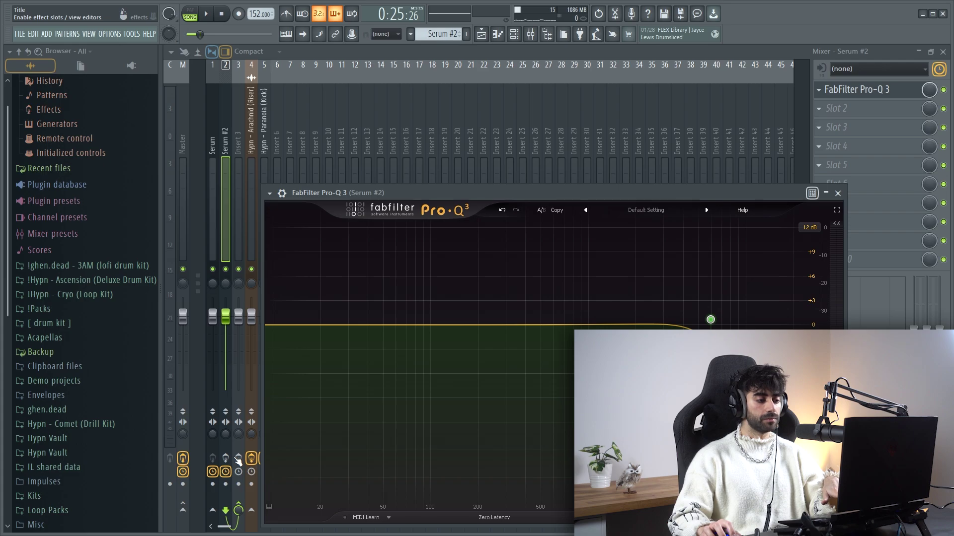
pyautogui.press('space')
pyautogui.press('space')
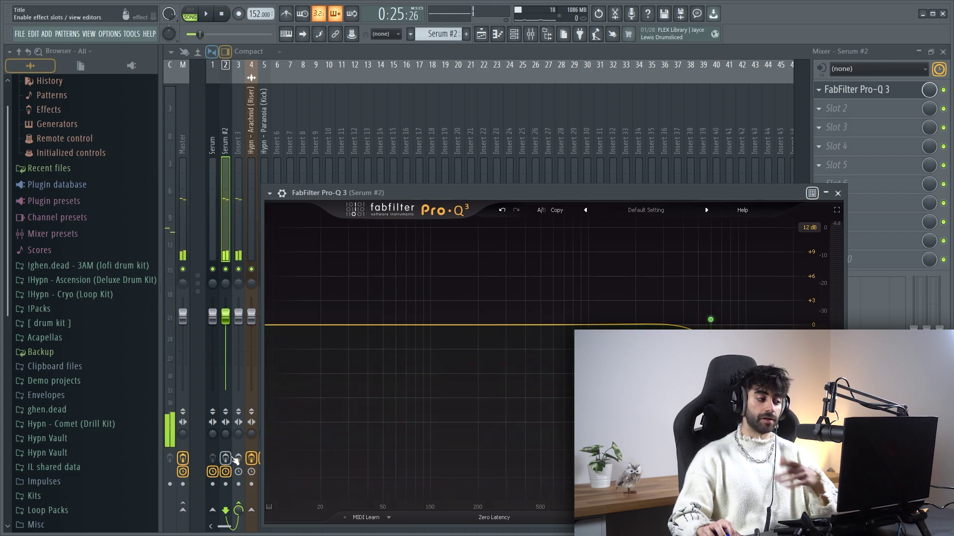
pyautogui.press('space')
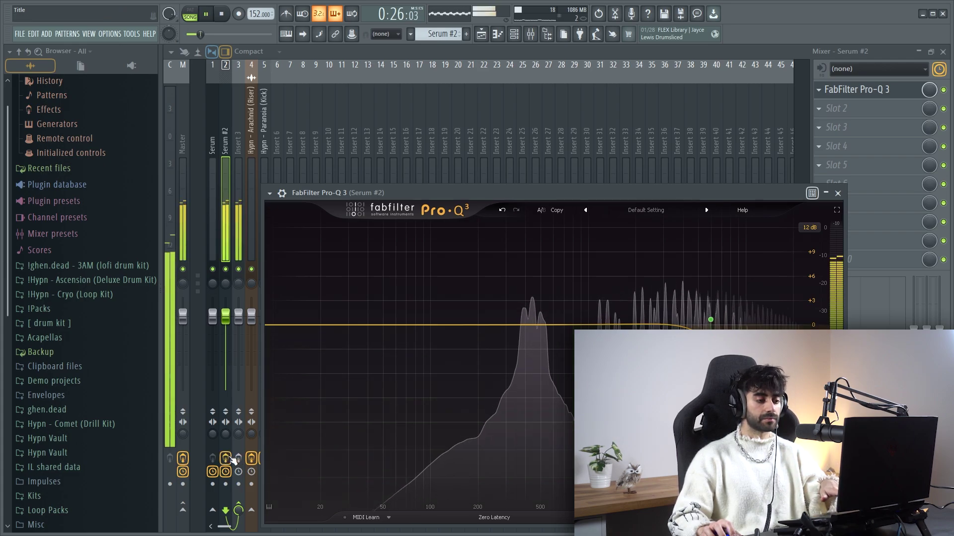
pyautogui.press('space')
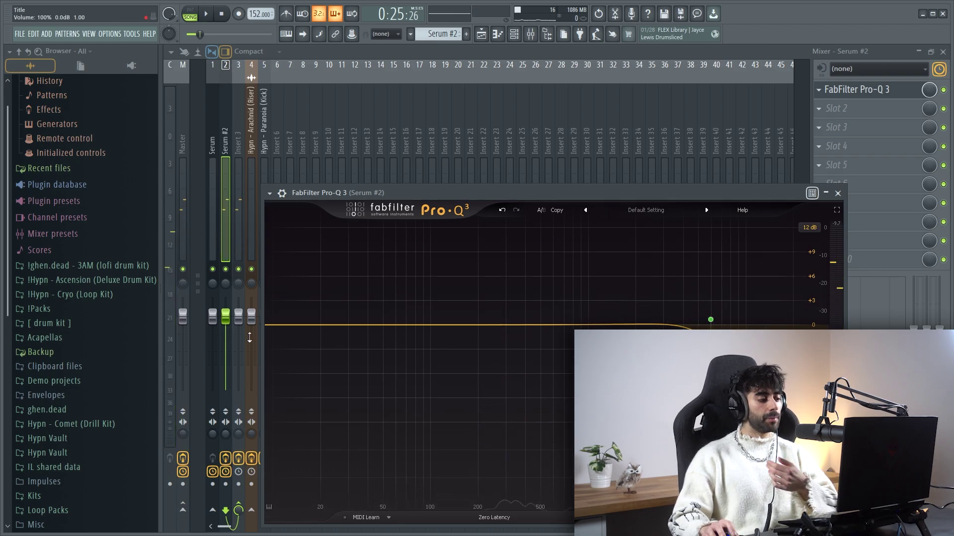
# - Play the Serum #2 melody through Insert 3's effects and bring up the playlist arrangement
pyautogui.click(240, 159)
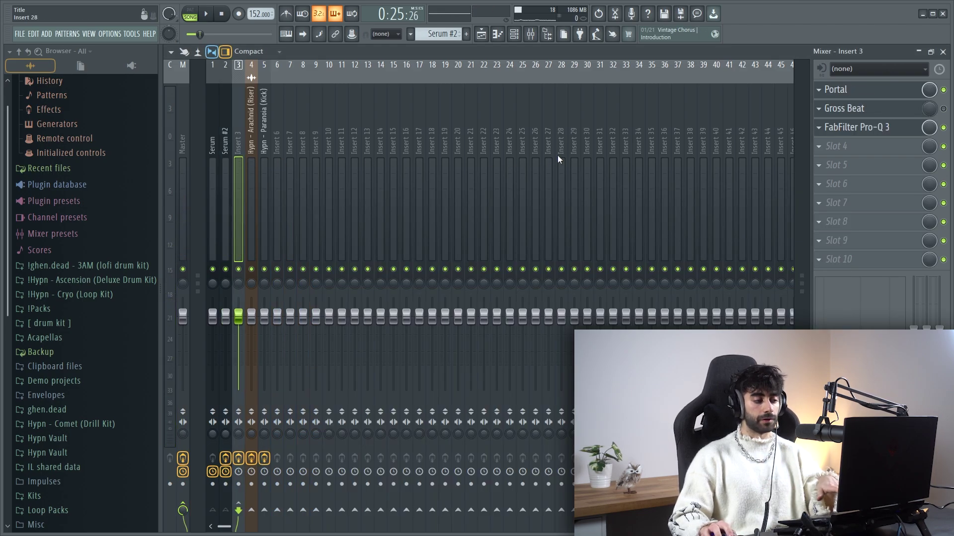
pyautogui.press('space')
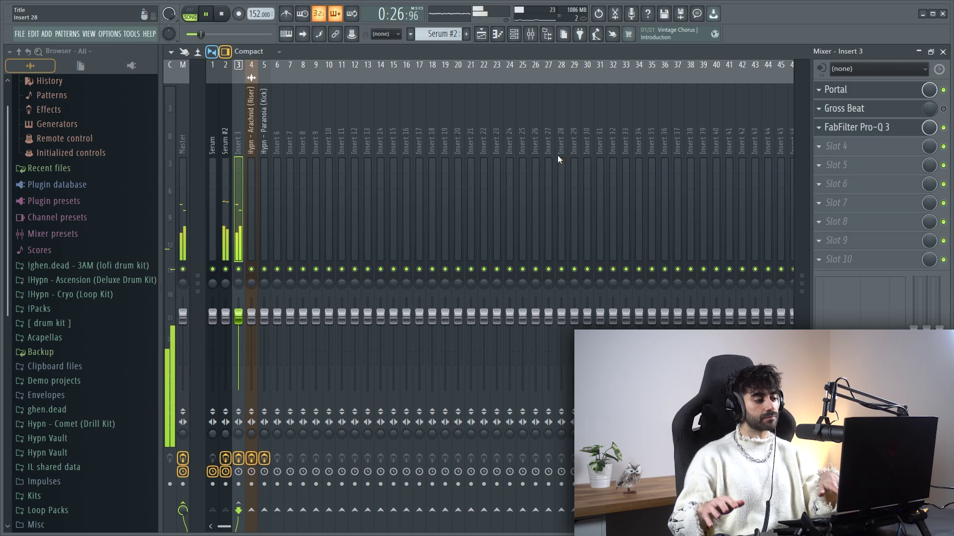
pyautogui.click(481, 34)
pyautogui.press('space')
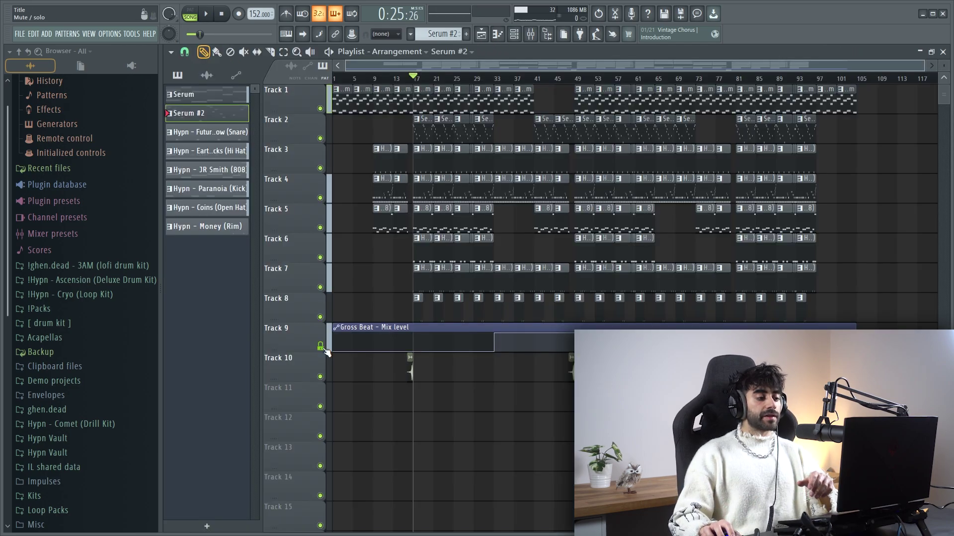
# - Isolate the melody tracks from bar 33 in the playlist and examine Gross Beat's "her" time preset on Insert 3
pyautogui.click(497, 78)
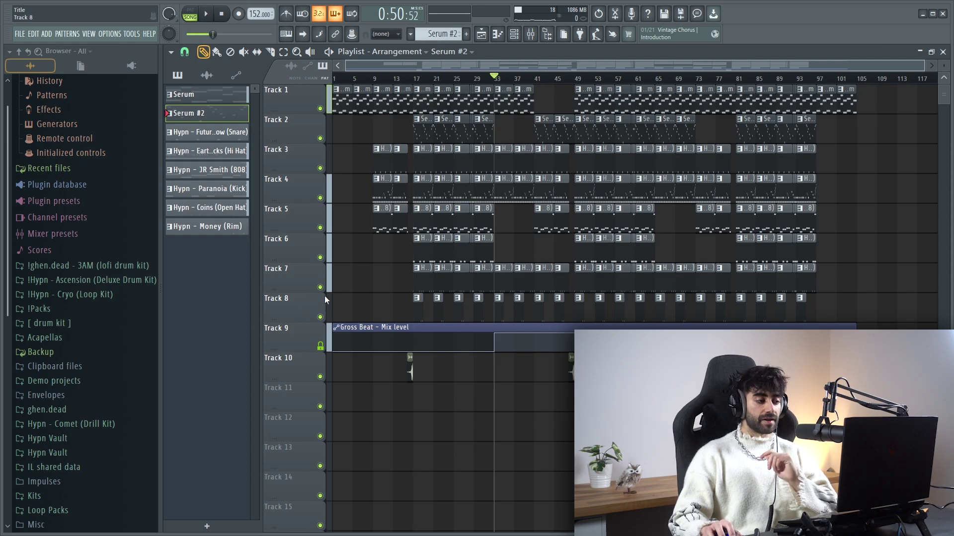
pyautogui.rightClick(320, 108)
pyautogui.click(320, 138)
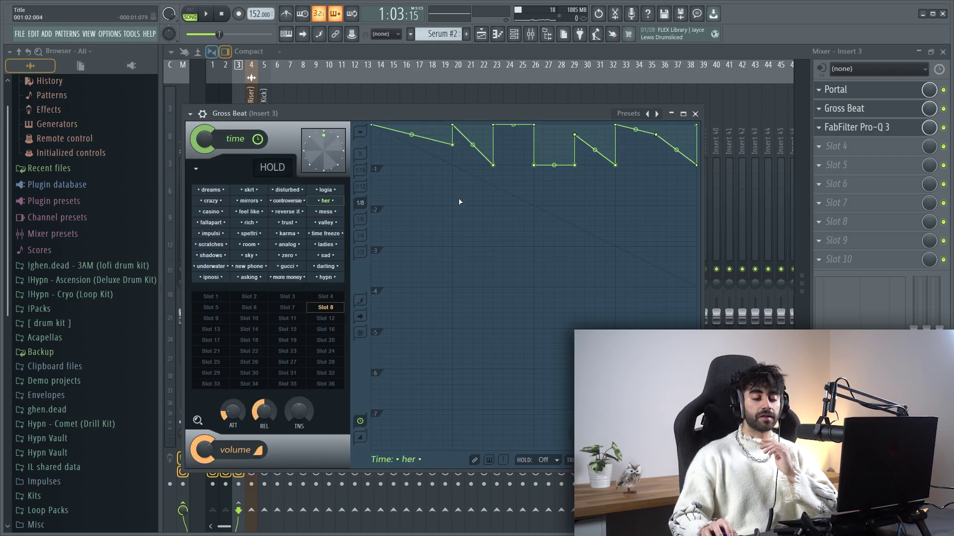
pyautogui.click(628, 113)
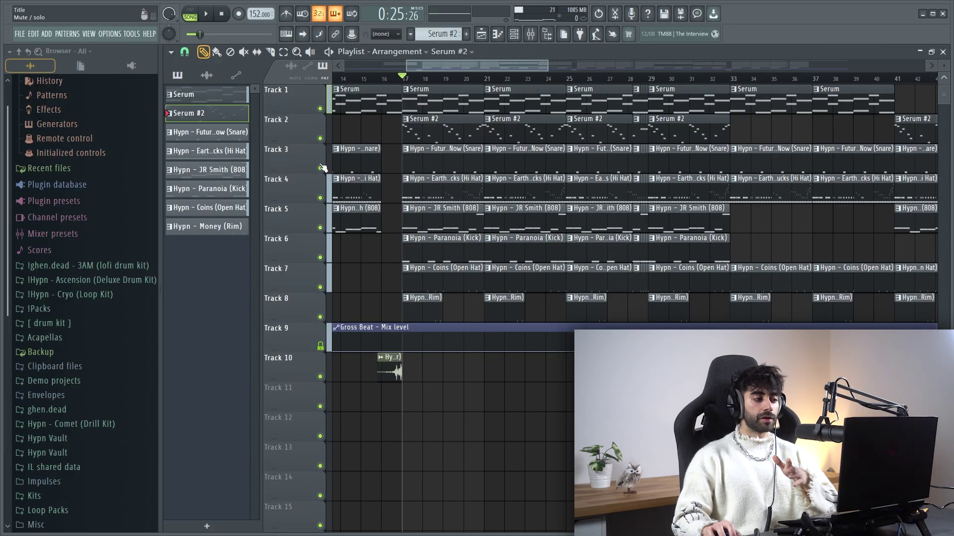
# - Solo Track 3 in the playlist and play the Hypn - Future Is Now (Snare) pattern in its piano roll
pyautogui.rightClick(323, 168)
pyautogui.doubleClick(472, 162)
pyautogui.moveTo(440, 65); pyautogui.dragTo(330, 79)
pyautogui.press('space')
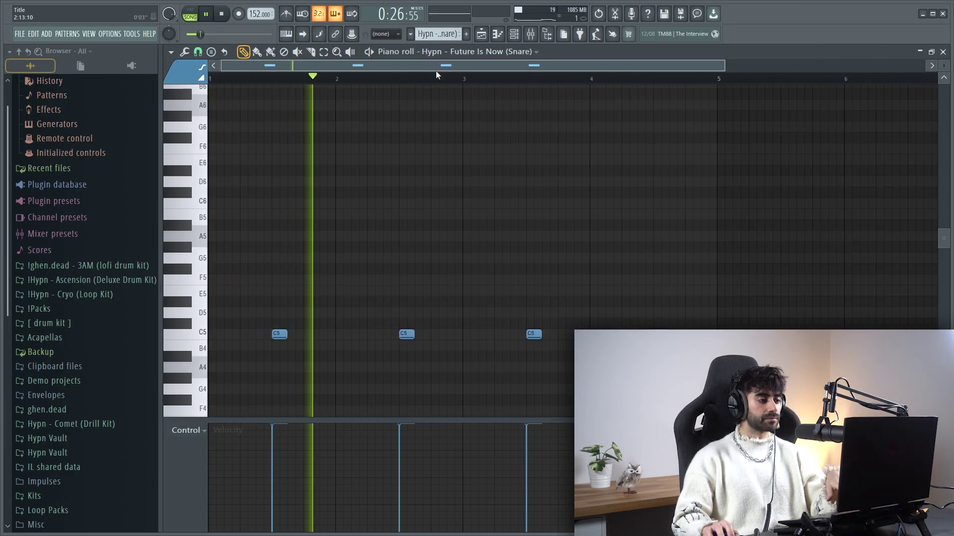
# - Open the Hypn - Future Is Now (Snare) channel and locate its sample in the drum kit's Snares folder
pyautogui.press('F6')
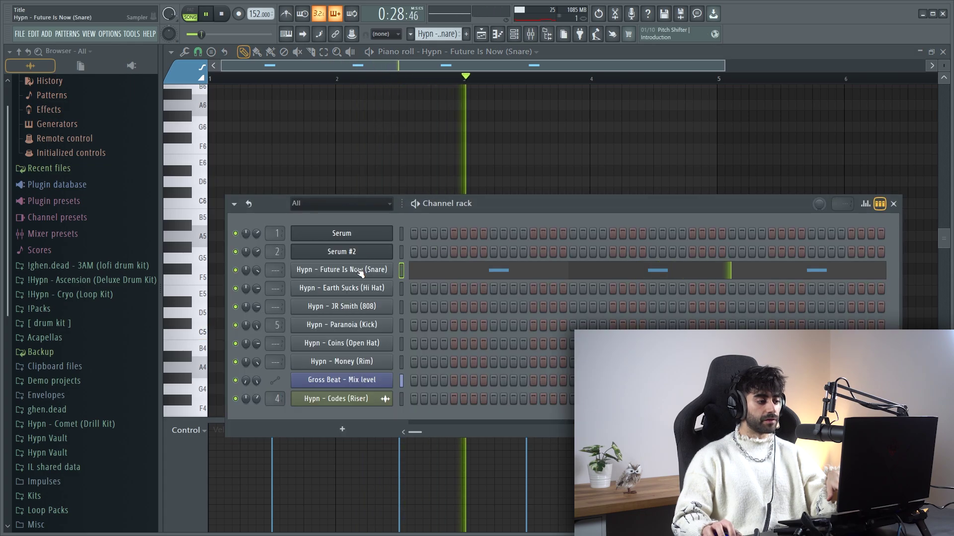
pyautogui.click(360, 273)
pyautogui.moveTo(399, 375); pyautogui.dragTo(65, 292)
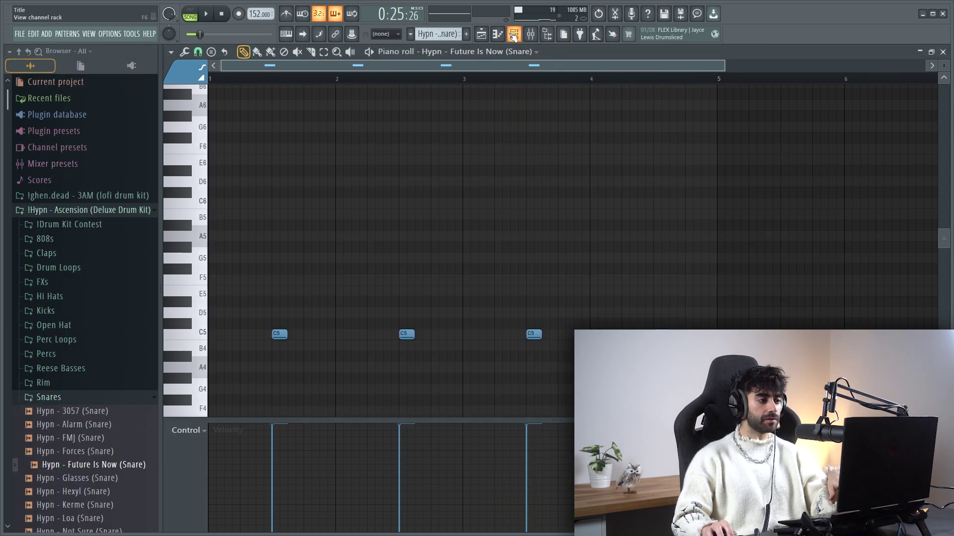
# - Show the Hypn - Earth Sucks (Hi Hat) pattern in the piano roll
pyautogui.press('F6')
pyautogui.press('F6')
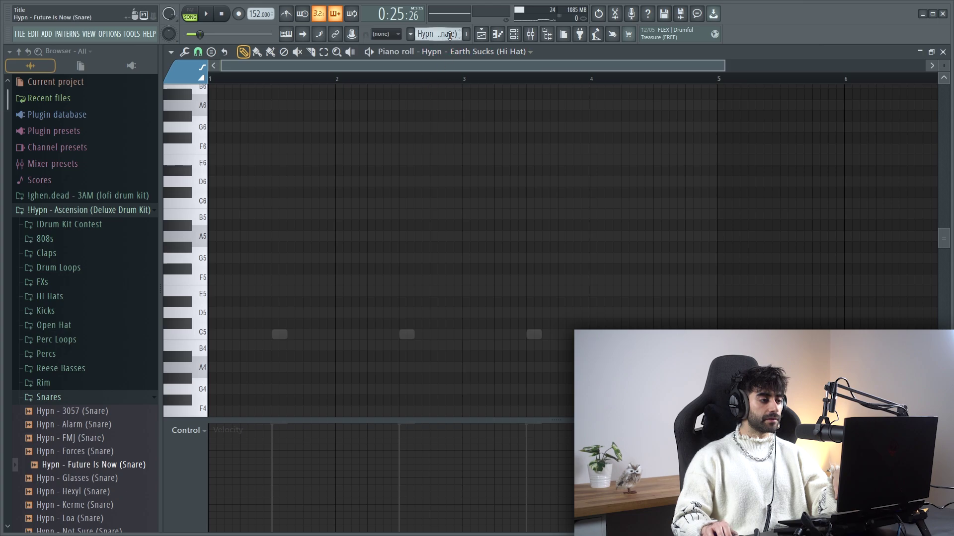
pyautogui.scroll(-1, 449, 36)
pyautogui.scroll(-3, 387, 177)
pyautogui.scroll(1, 389, 176)
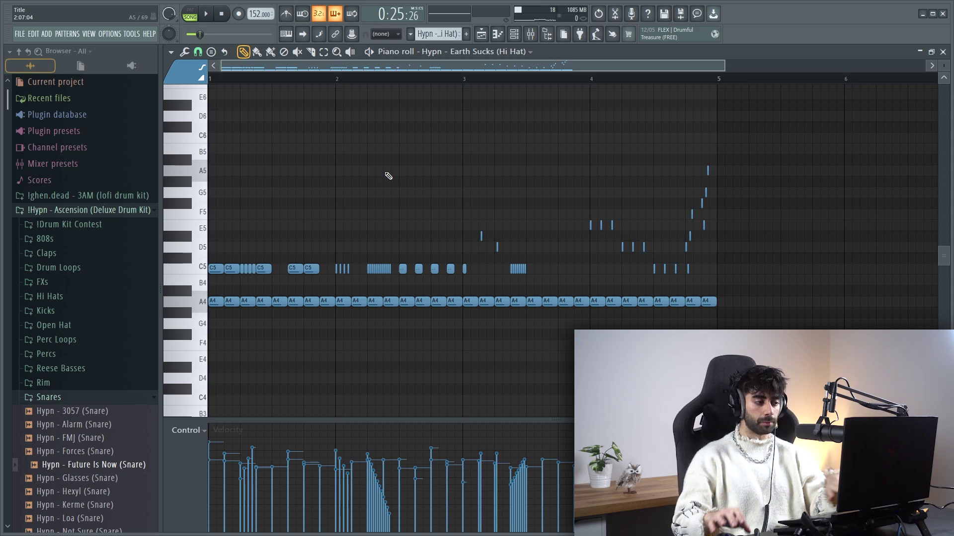
# - Delete all hi-hat notes above the A4 row and play the remaining basic hi-hats together with the snare
pyautogui.moveTo(784, 122); pyautogui.dragTo(188, 295)
pyautogui.press('Delete')
pyautogui.press('F5')
pyautogui.press('space')
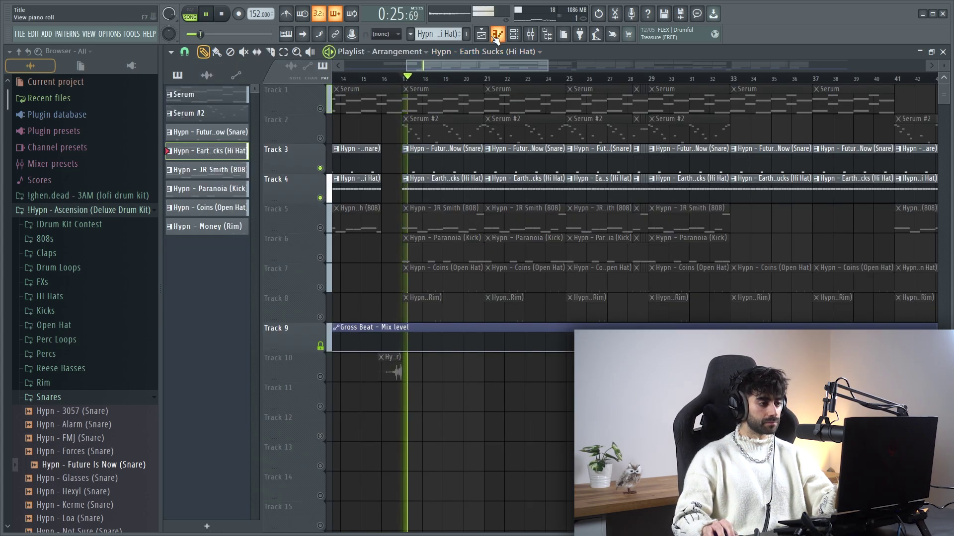
pyautogui.click(498, 34)
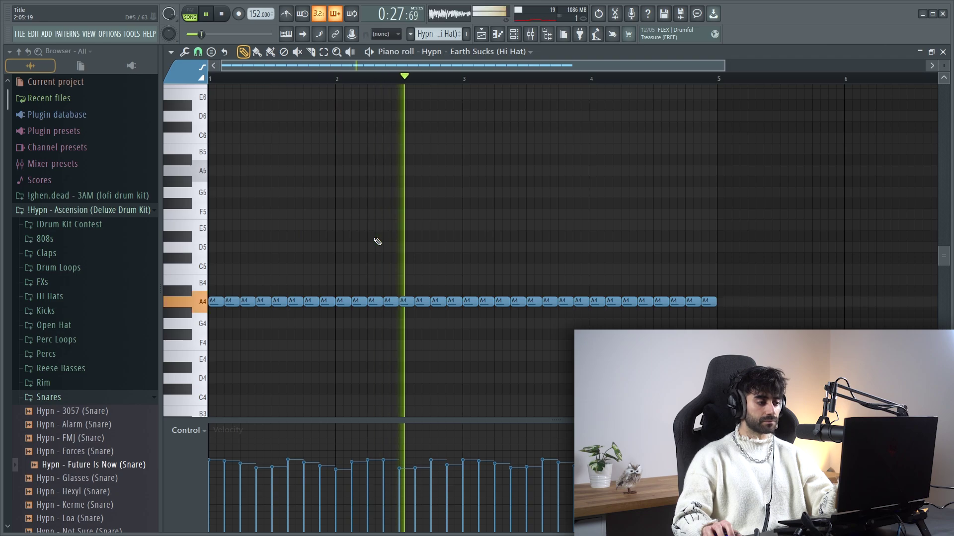
pyautogui.press('space')
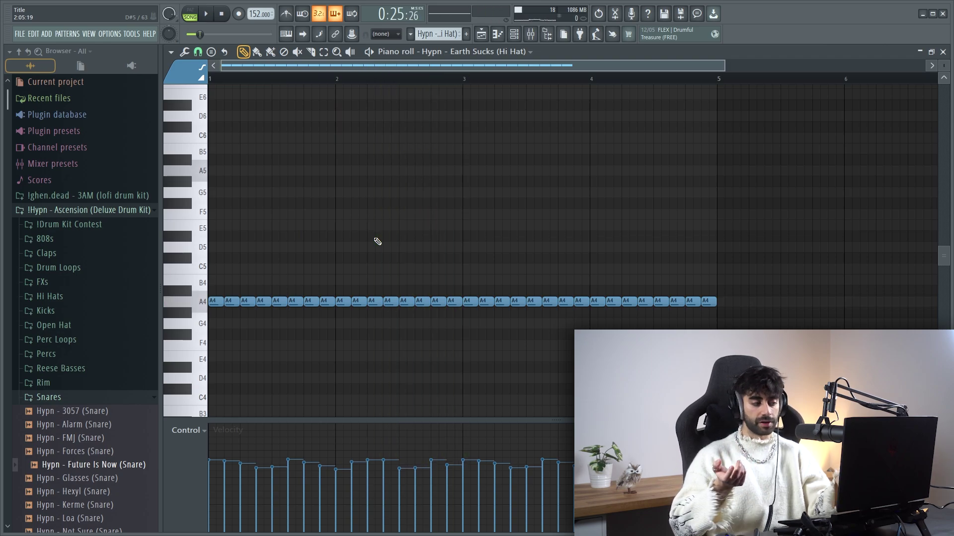
# - Undo the deletion of the upper hi-hat notes and play the full hi-hat pattern with its rolls
pyautogui.hotkey('ctrl', 'z')
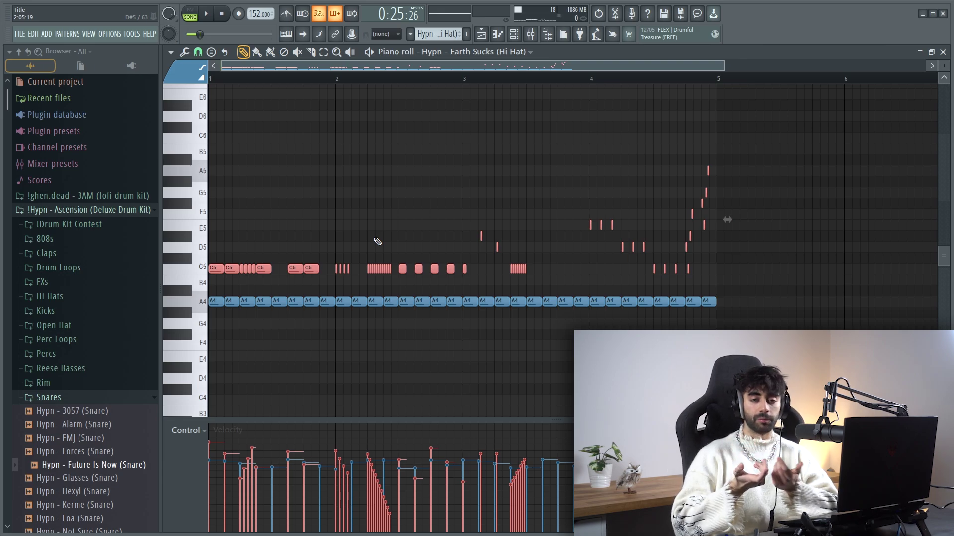
pyautogui.press('space')
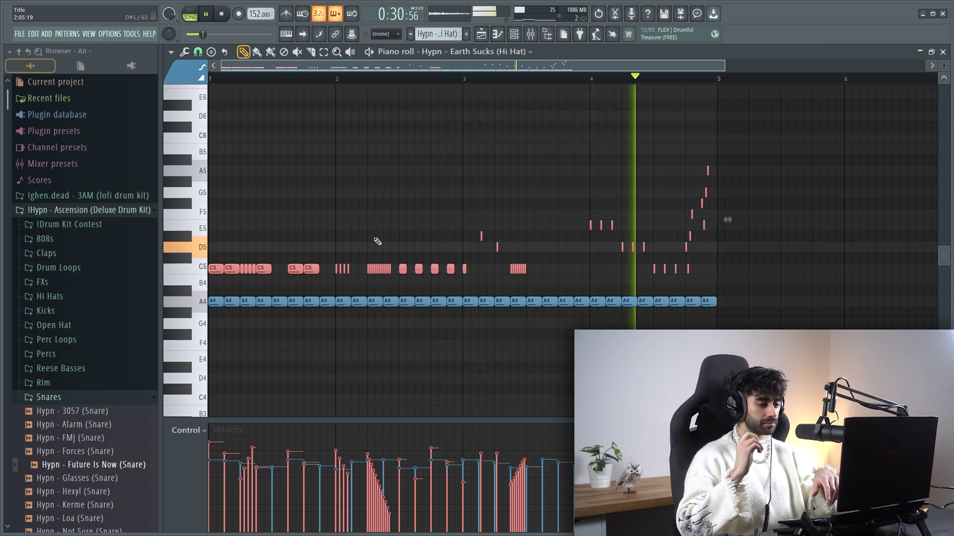
# - Stop the hi-hat playback, unmute the two Serum tracks in the playlist and play them together with the snare and hi-hats
pyautogui.press('space')
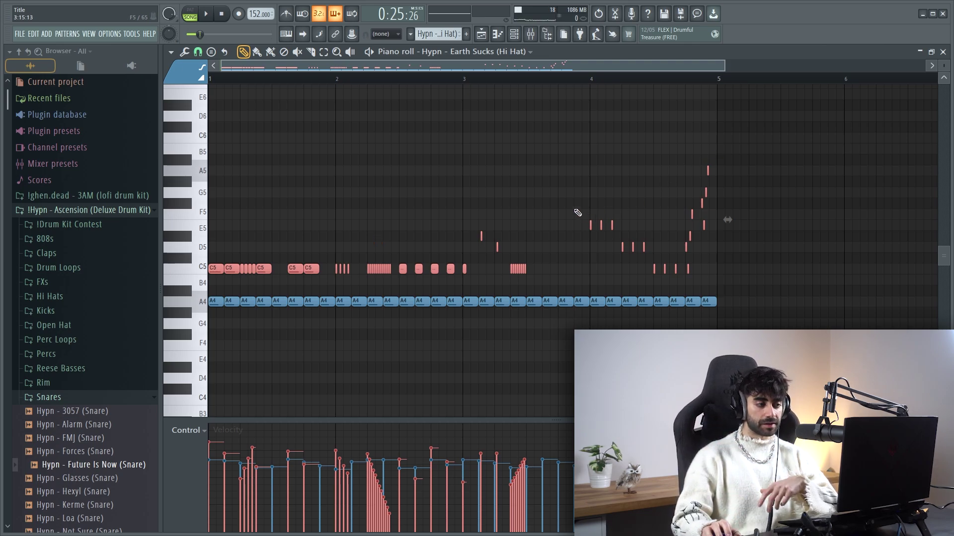
pyautogui.click(481, 33)
pyautogui.click(319, 138)
pyautogui.click(320, 108)
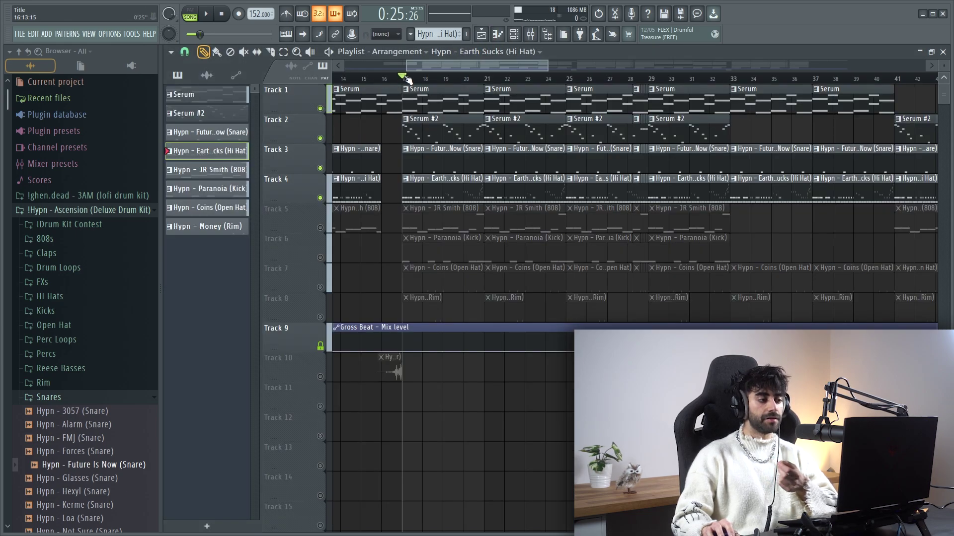
pyautogui.press('space')
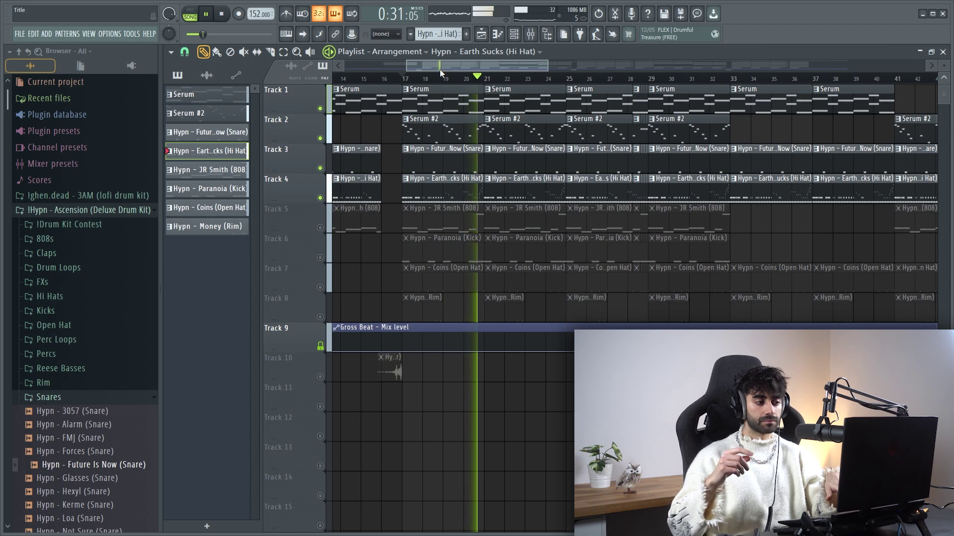
pyautogui.press('space')
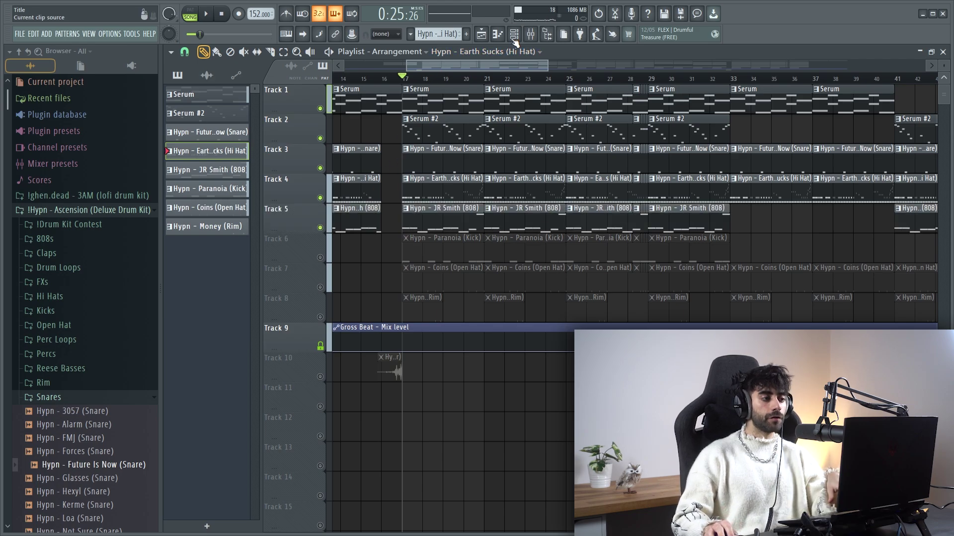
# - Open the Hypn - JR Smith (808) channel and locate its sample in the drum kit's 808s folder
pyautogui.press('F6')
pyautogui.click(358, 309)
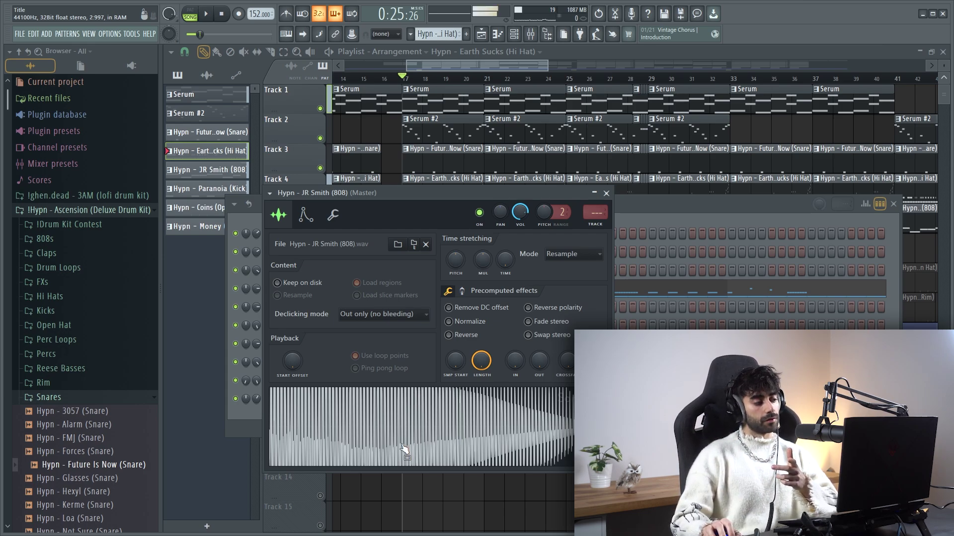
pyautogui.moveTo(402, 446); pyautogui.dragTo(115, 331)
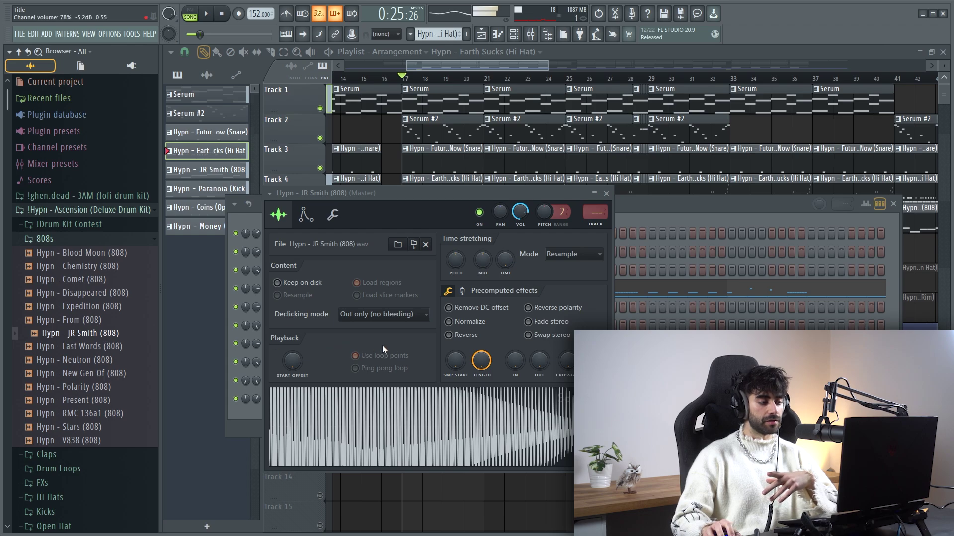
# - Examine the 808 channel's volume envelope and its precomputed boost and clip settings, and return to the playlist
pyautogui.click(306, 217)
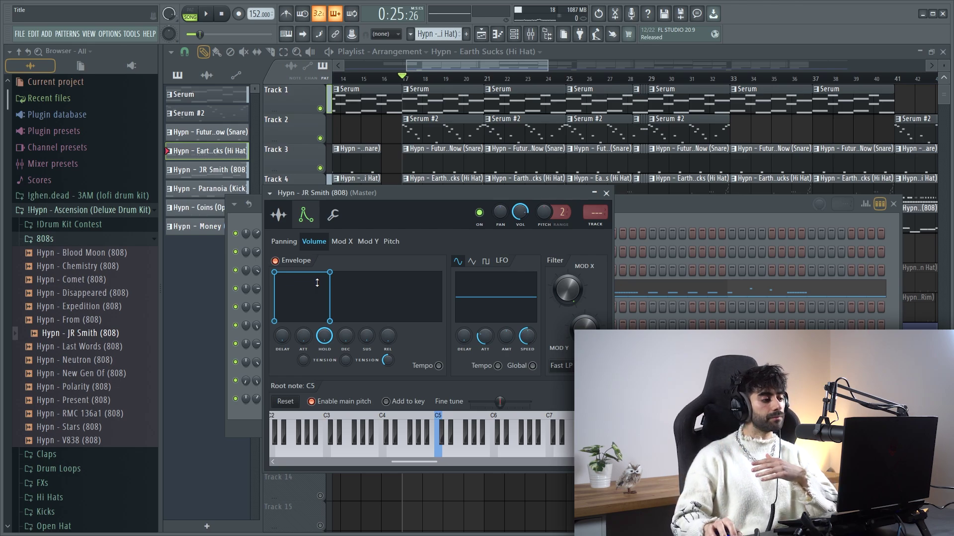
pyautogui.click(278, 215)
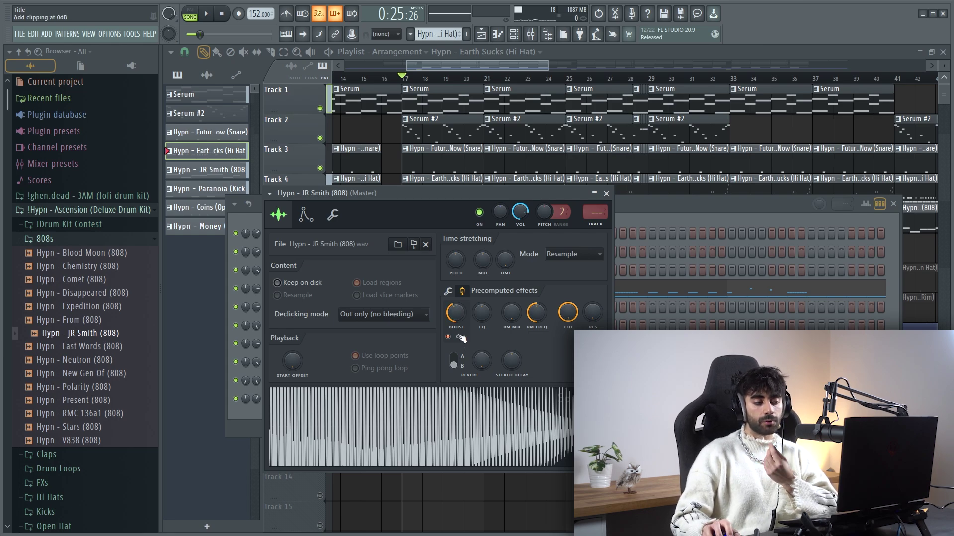
pyautogui.click(455, 444)
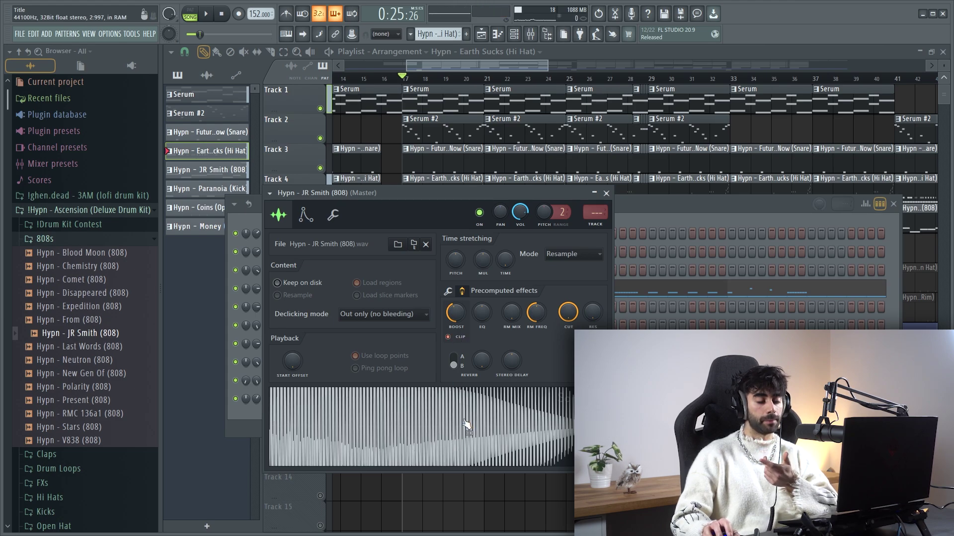
pyautogui.click(627, 199)
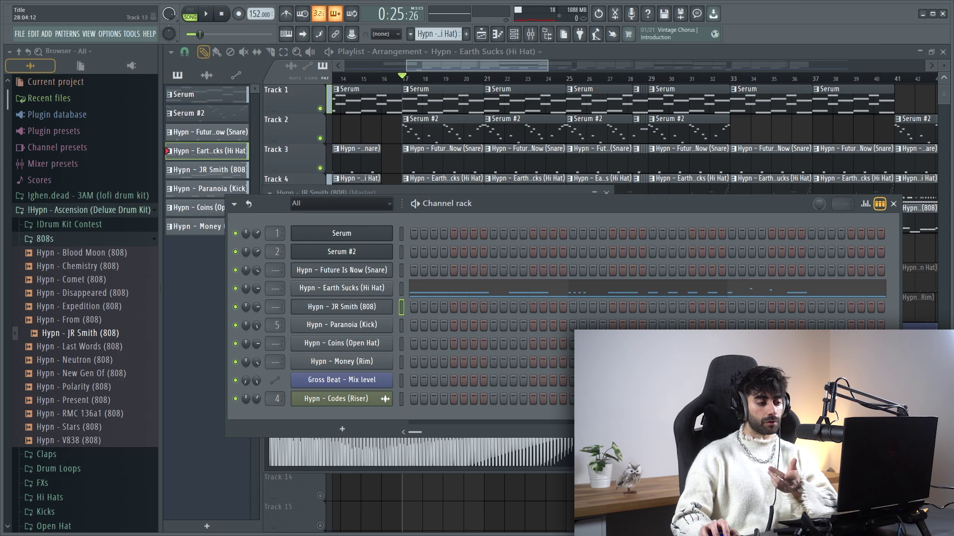
pyautogui.press('F6')
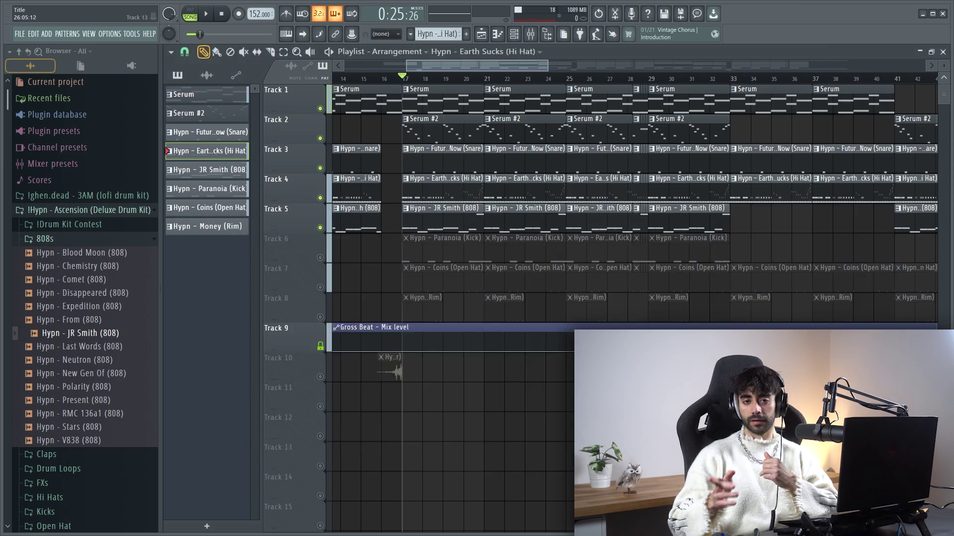
# - Play the beat while showing the Hypn - JR Smith (808) pattern in the piano roll
pyautogui.press('space')
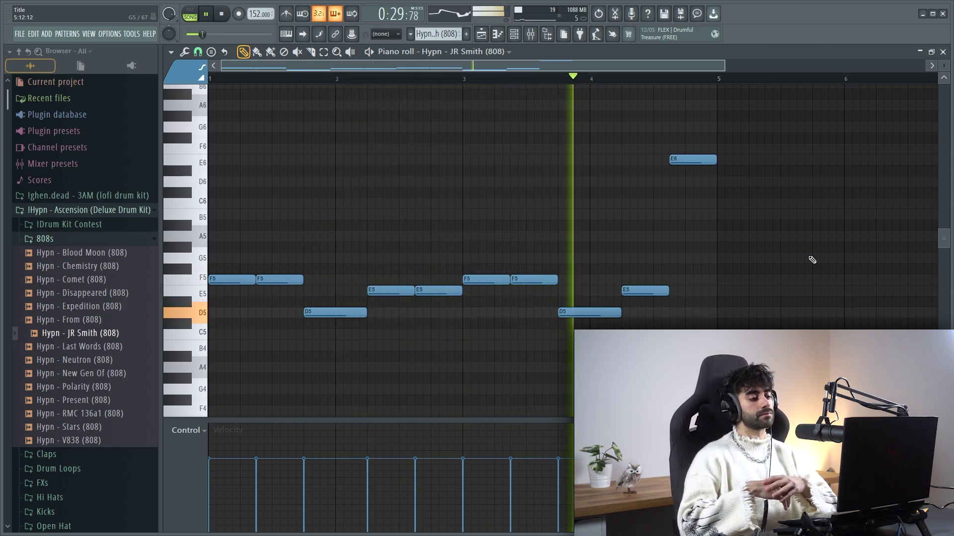
pyautogui.press('space')
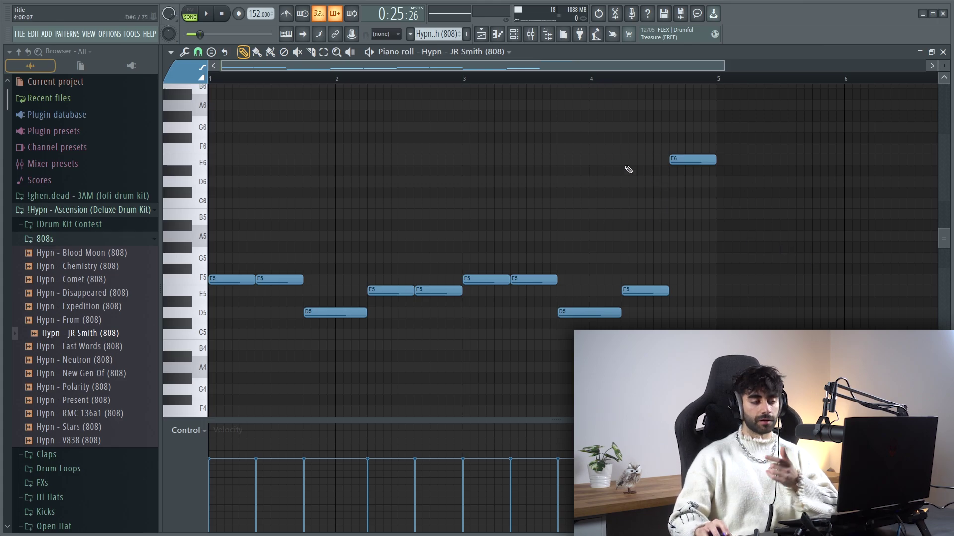
# - With the Serum tracks muted and the kick track unmuted, play the drums while showing the Hypn - Paranoia (Kick) pattern
pyautogui.click(480, 33)
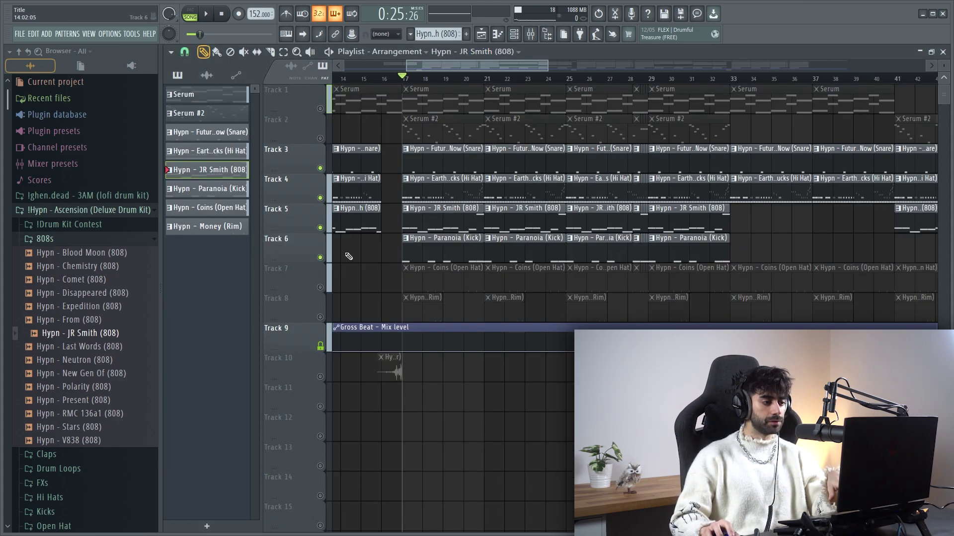
pyautogui.press('space')
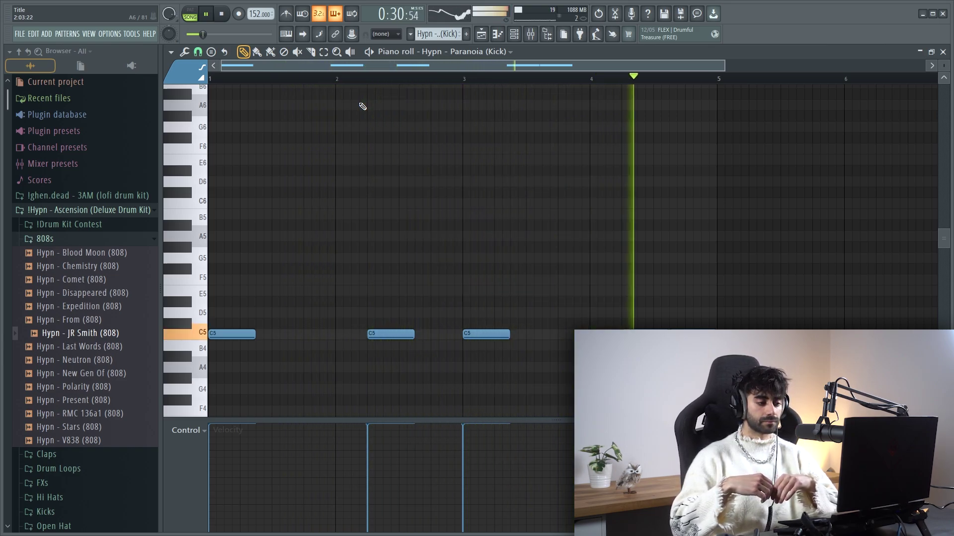
pyautogui.press('space')
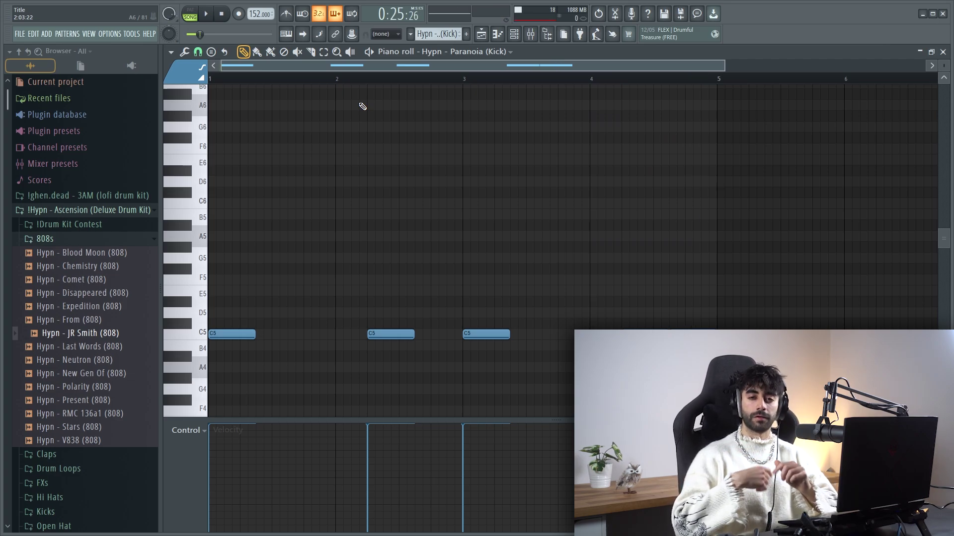
# - Open the Hypn - Paranoia (Kick) channel, locate its sample in the Kicks folder and check its precomputed effects and volume
pyautogui.press('F6')
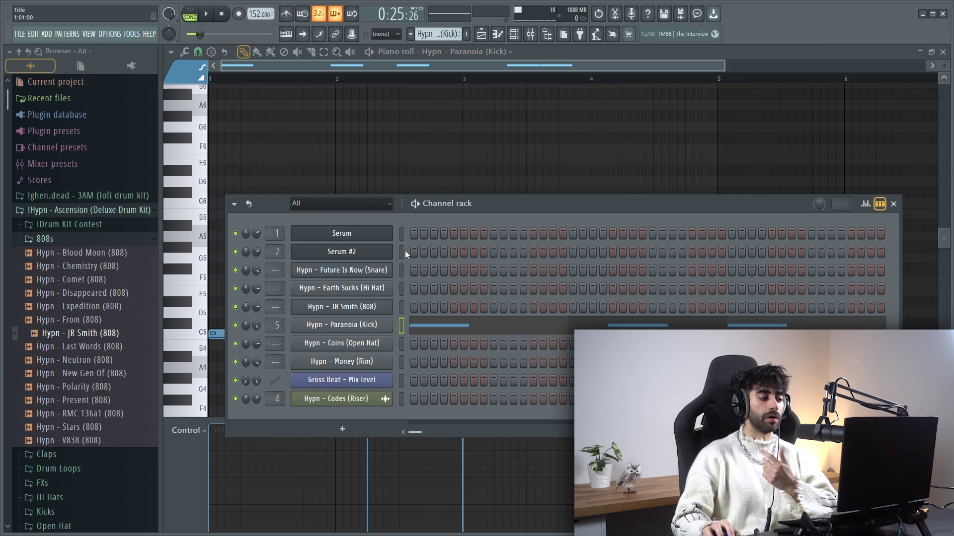
pyautogui.click(375, 324)
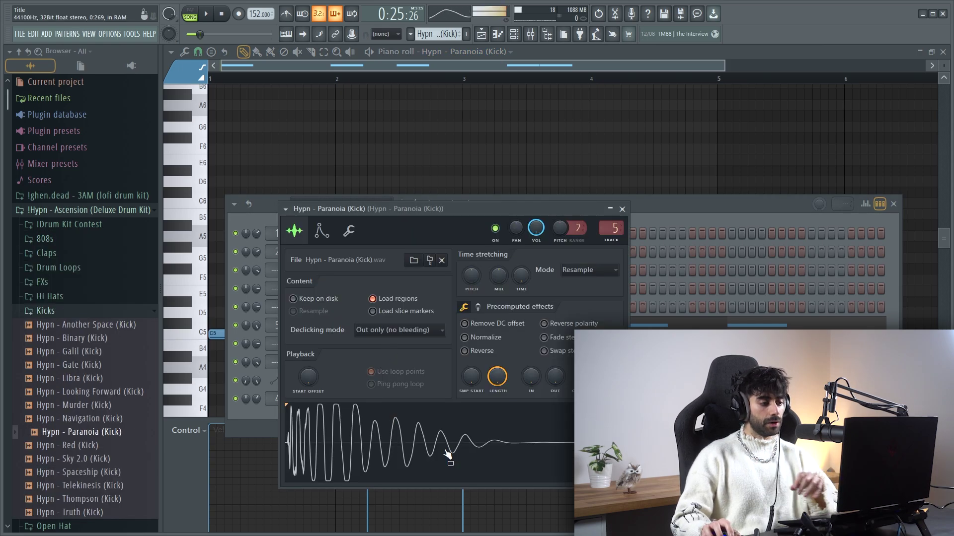
pyautogui.click(477, 307)
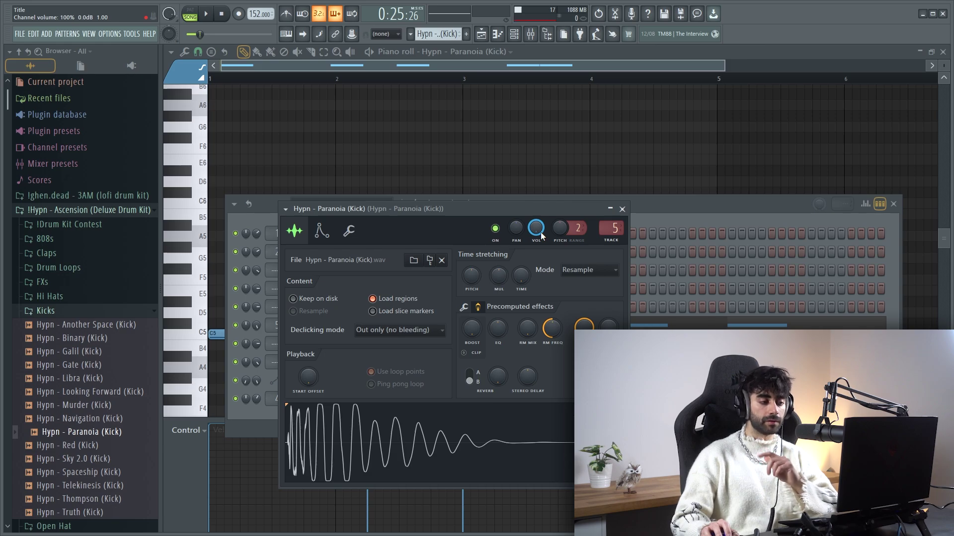
pyautogui.press('F6')
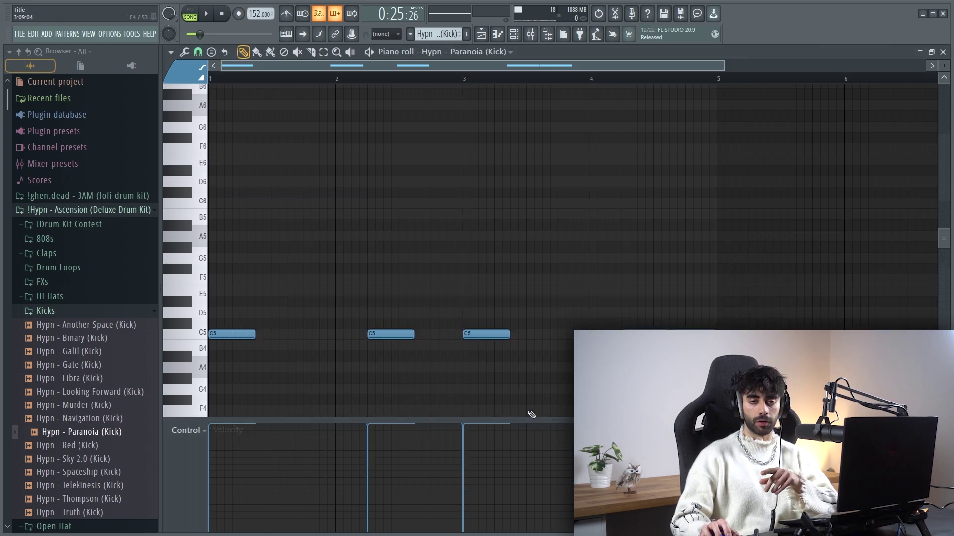
# - Unmute the Hypn - Coins (Open Hat) track in the playlist and play it with the other drums
pyautogui.press('F5')
pyautogui.click(321, 288)
pyautogui.press('space')
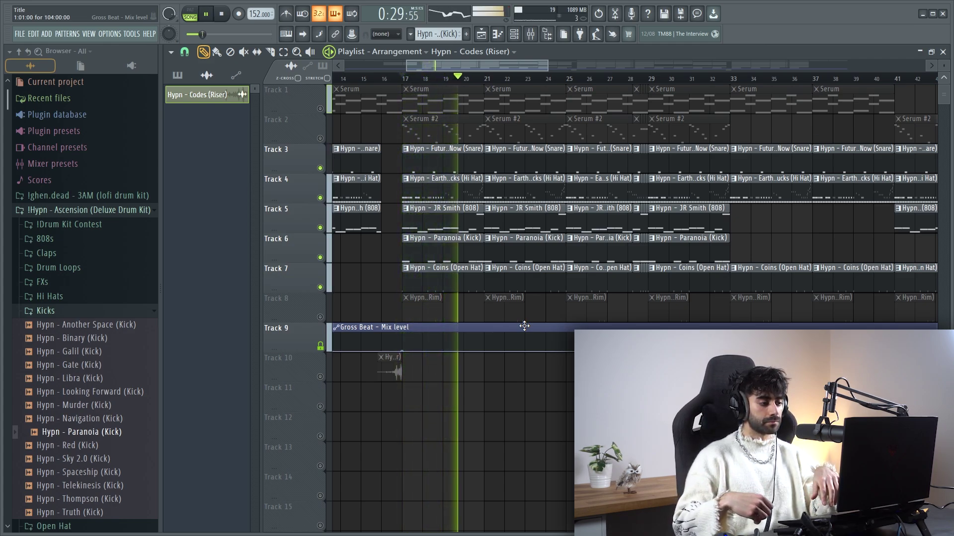
pyautogui.press('space')
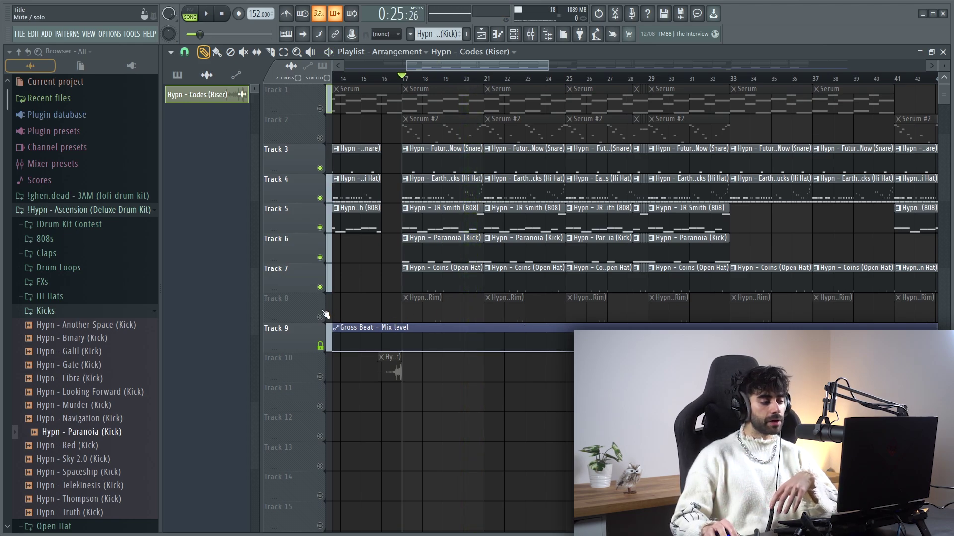
# - Unmute the rim track and play the drums while showing the Hypn - Money (Rim) pattern in the piano roll
pyautogui.doubleClick(750, 301)
pyautogui.press('space')
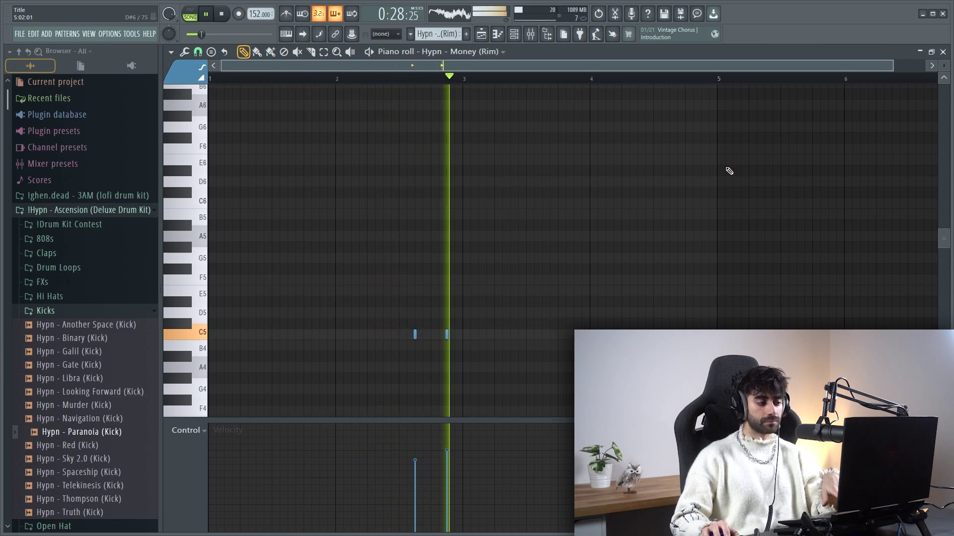
pyautogui.click(481, 35)
pyautogui.press('space')
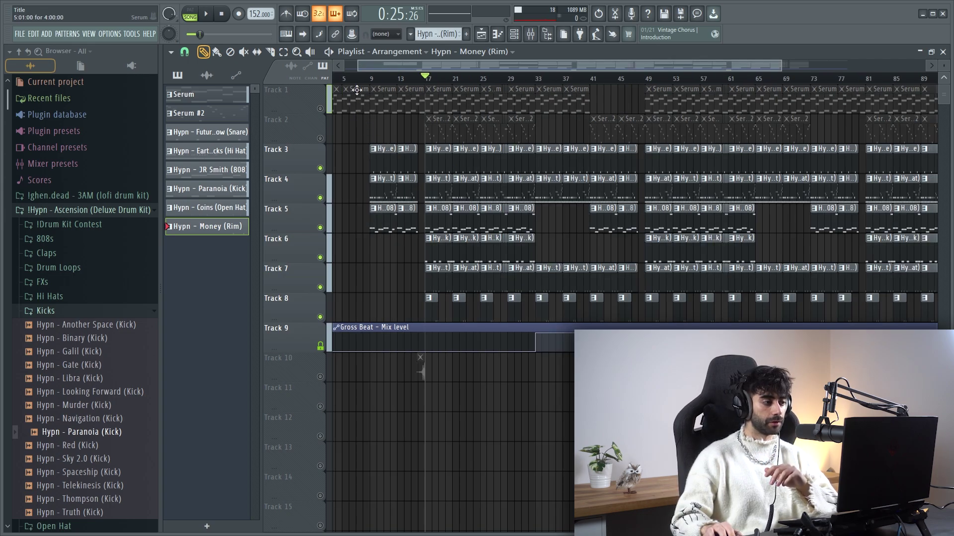
# - Show the whole arrangement in the playlist and unmute all tracks
pyautogui.scroll(-1, 356, 89)
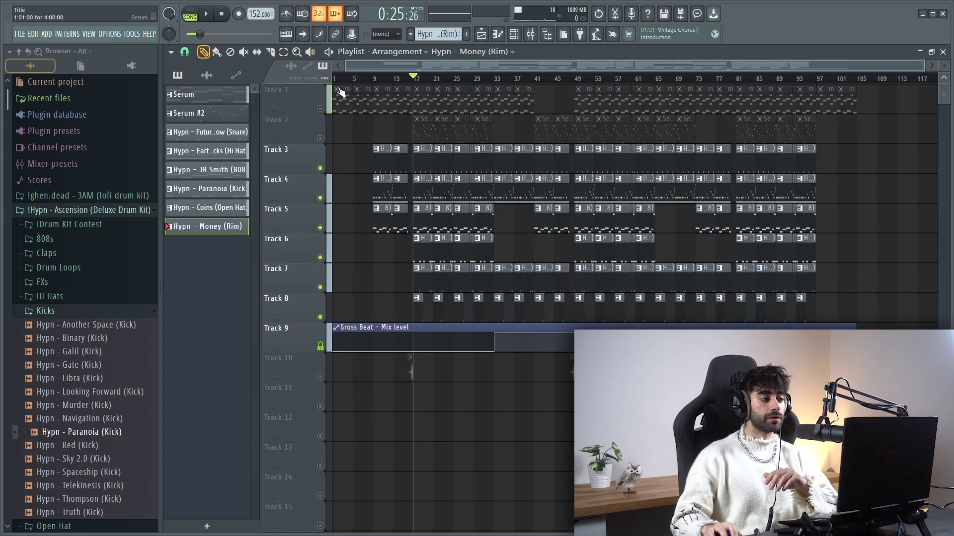
pyautogui.rightClick(320, 108)
pyautogui.rightClick(320, 109)
# - Move the playback position to bar 25 and play the full arrangement from there
pyautogui.moveTo(368, 78); pyautogui.dragTo(470, 79)
pyautogui.scroll(4, 466, 80)
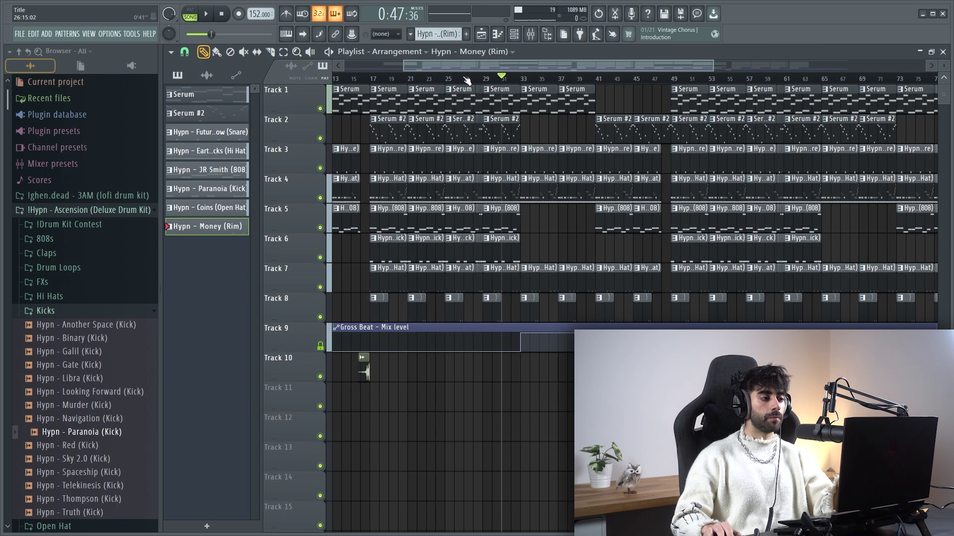
pyautogui.moveTo(465, 79); pyautogui.dragTo(435, 79)
pyautogui.press('space')
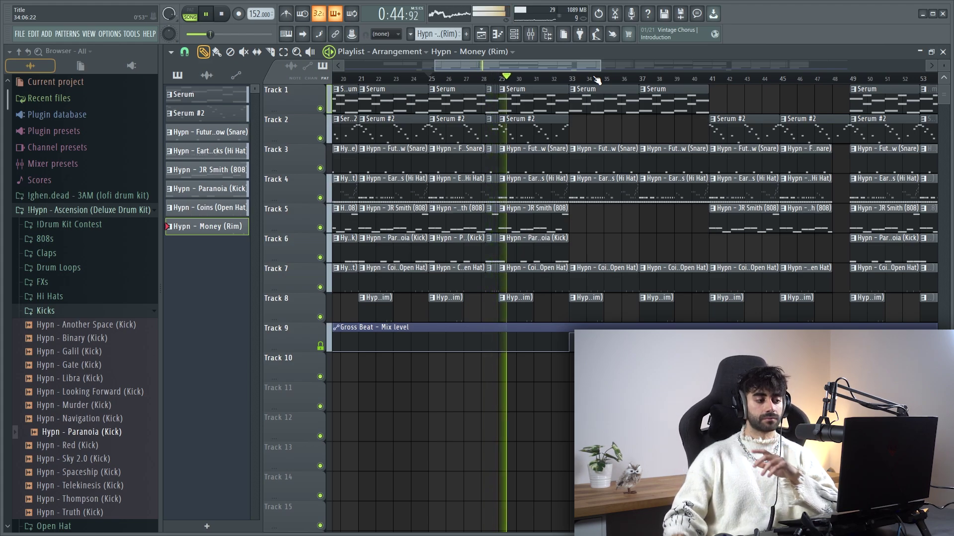
pyautogui.press('space')
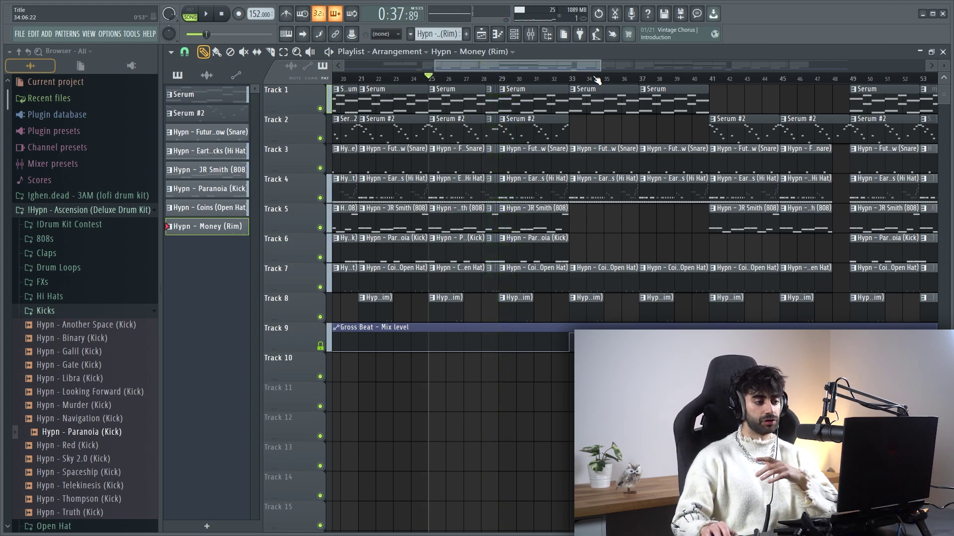
# - Examine the FabFilter Pro-Q 3 curves on the Hypn - Paranoia (Kick) and Hypn - Arachnid (Riser) mixer tracks, previewing the kick sample
pyautogui.moveTo(596, 80); pyautogui.dragTo(536, 45)
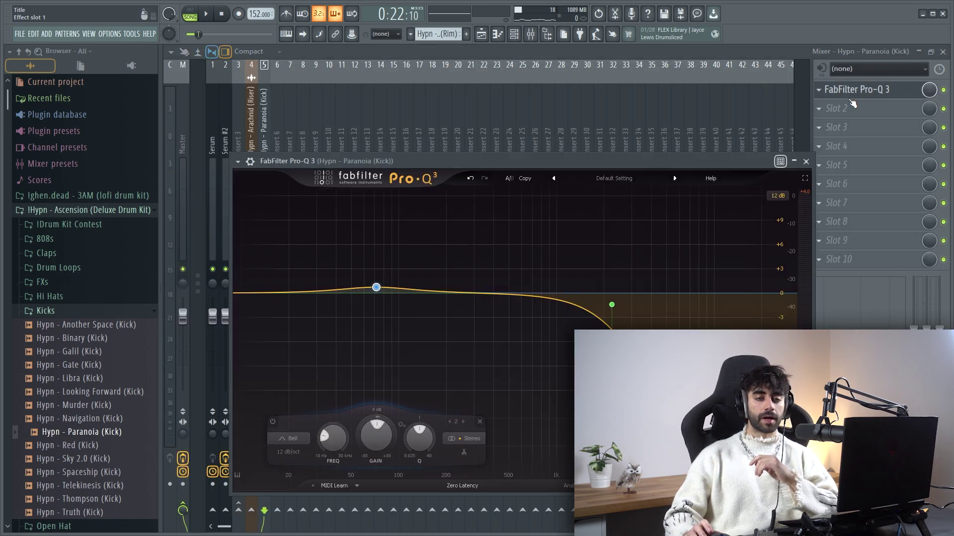
pyautogui.moveTo(606, 322)
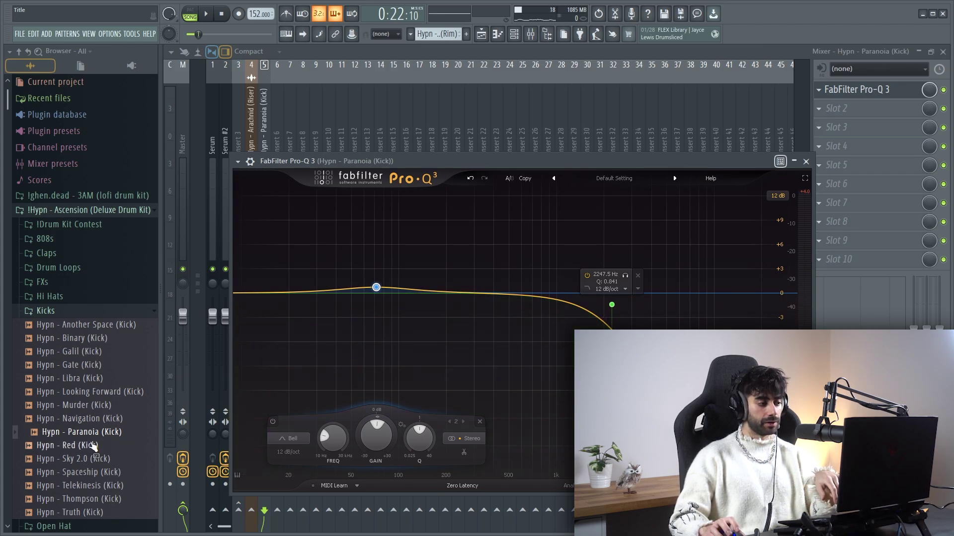
pyautogui.click(105, 433)
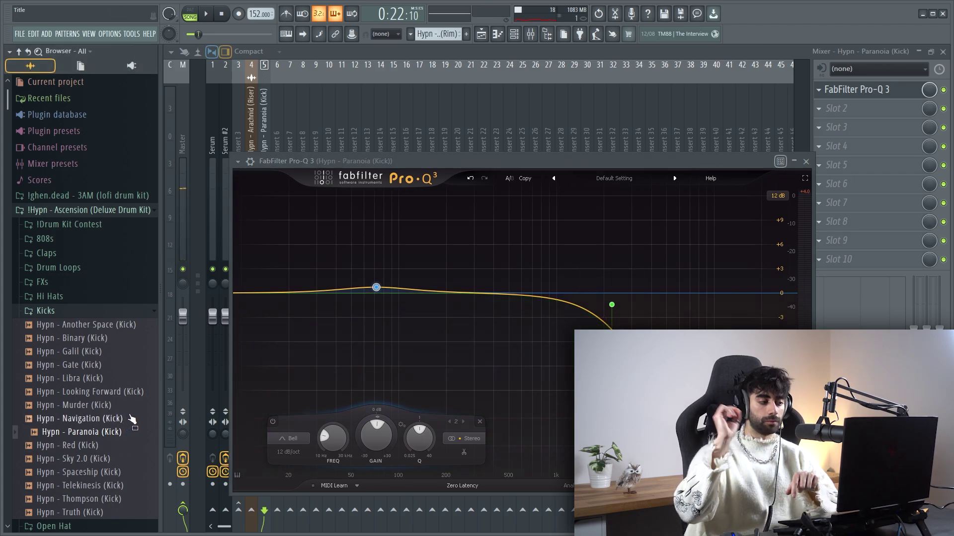
pyautogui.moveTo(377, 290)
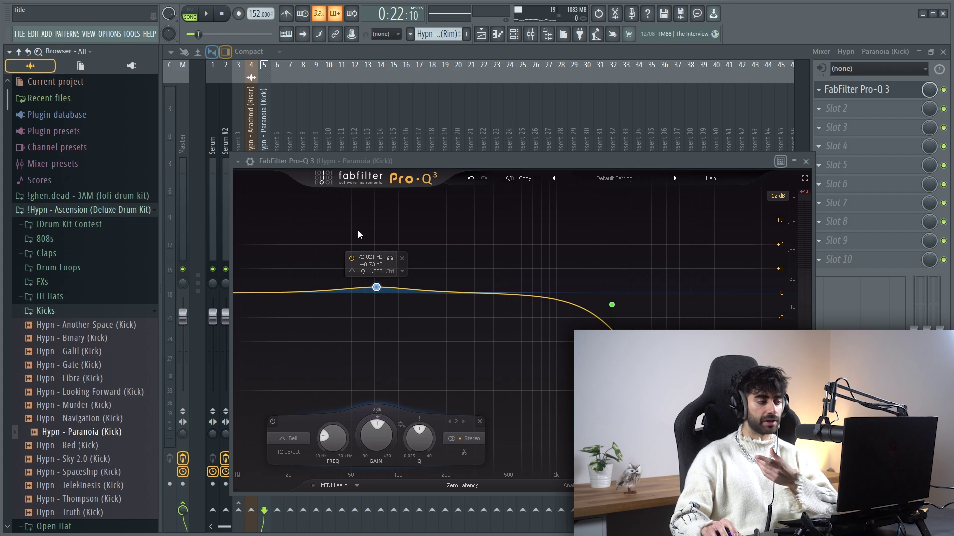
pyautogui.click(252, 121)
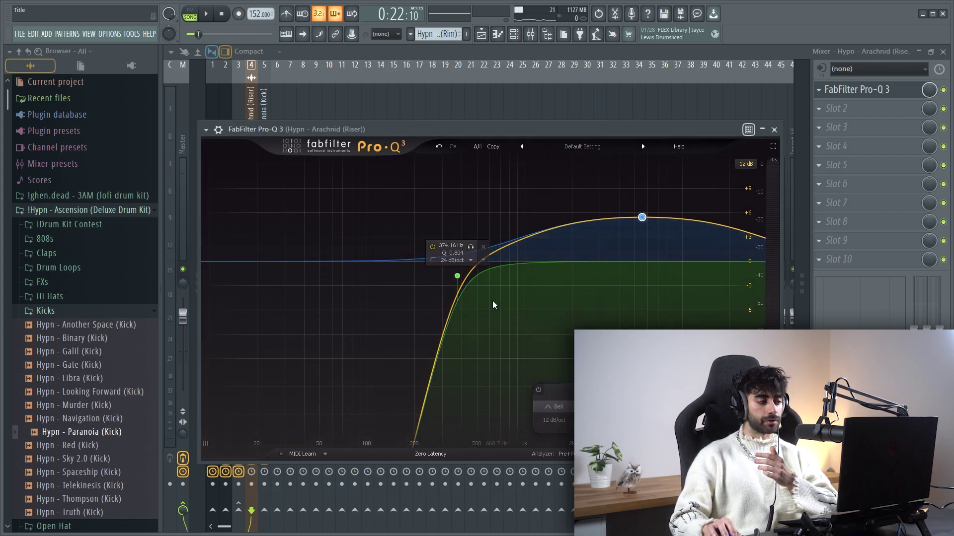